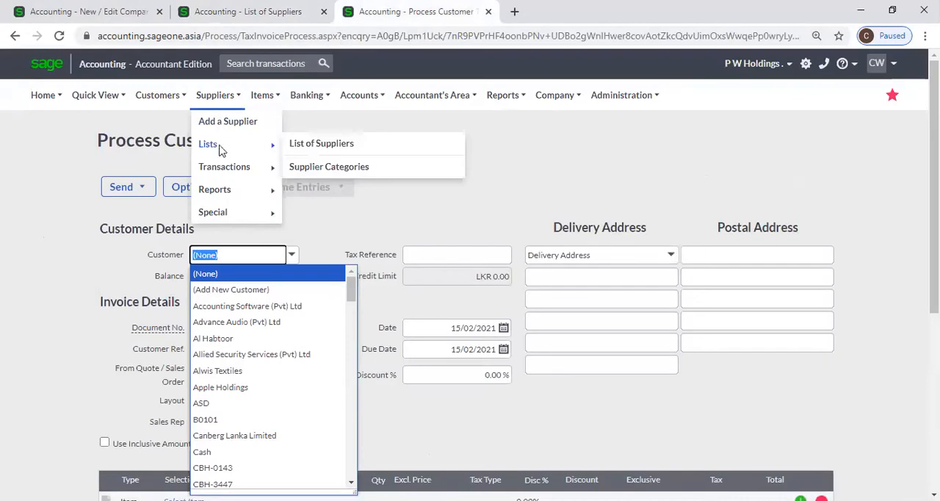
Open the supplier invoices list, and look through the list of suppliers in the other browser tab.
{"action": "mouse_move", "coordinate": [221, 166]}
{"action": "left_click", "coordinate": [318, 193]}
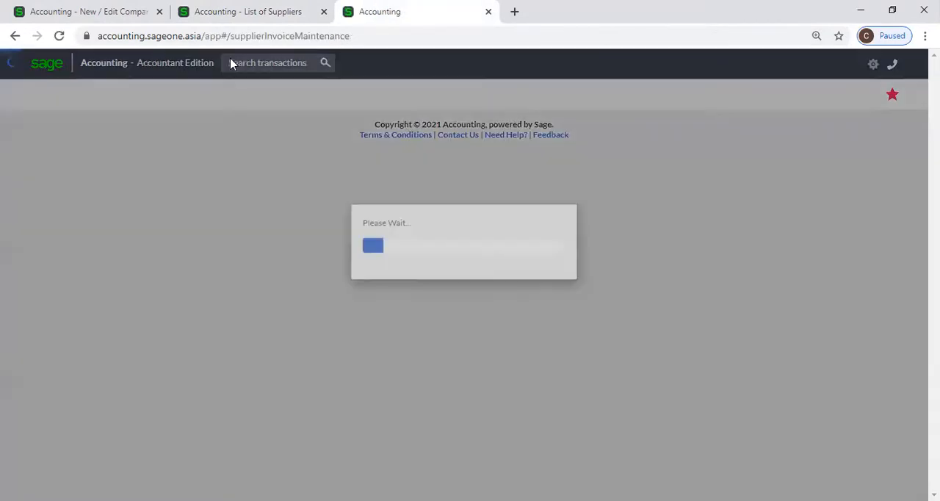
{"action": "left_click", "coordinate": [224, 11]}
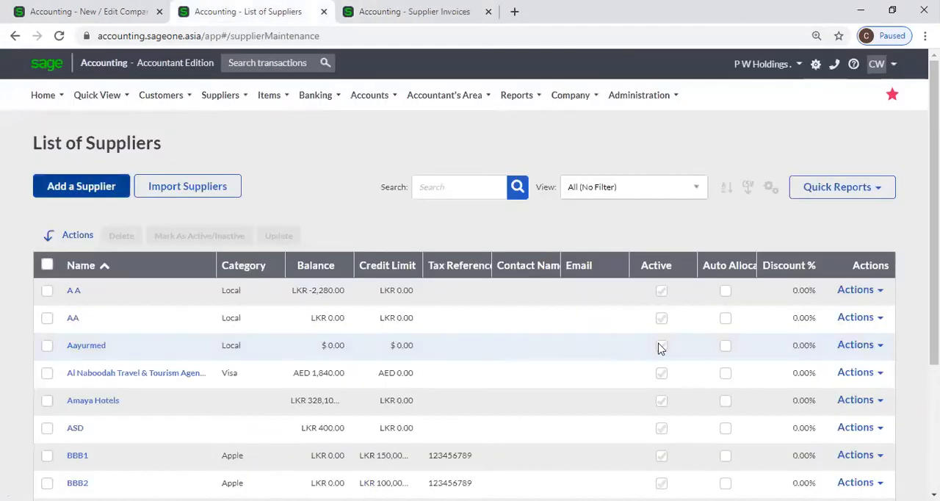
{"action": "scroll", "coordinate": [665, 326], "scroll_direction": "down", "scroll_amount": 3}
{"action": "scroll", "coordinate": [666, 330], "scroll_direction": "up", "scroll_amount": 3}
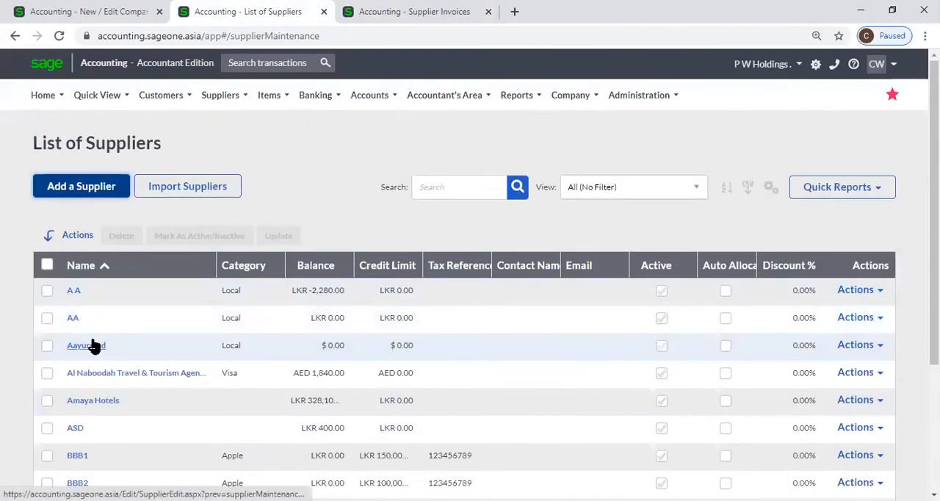
Open the supplier A A for editing, mark it as inactive and save the record.
{"action": "left_click", "coordinate": [74, 293]}
{"action": "left_click", "coordinate": [74, 292]}
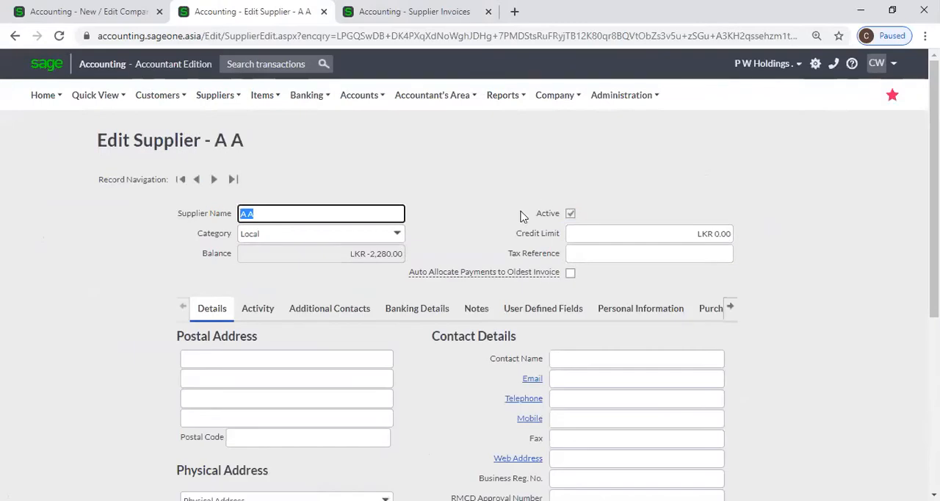
{"action": "left_click", "coordinate": [569, 213]}
{"action": "scroll", "coordinate": [451, 199], "scroll_direction": "down", "scroll_amount": 1}
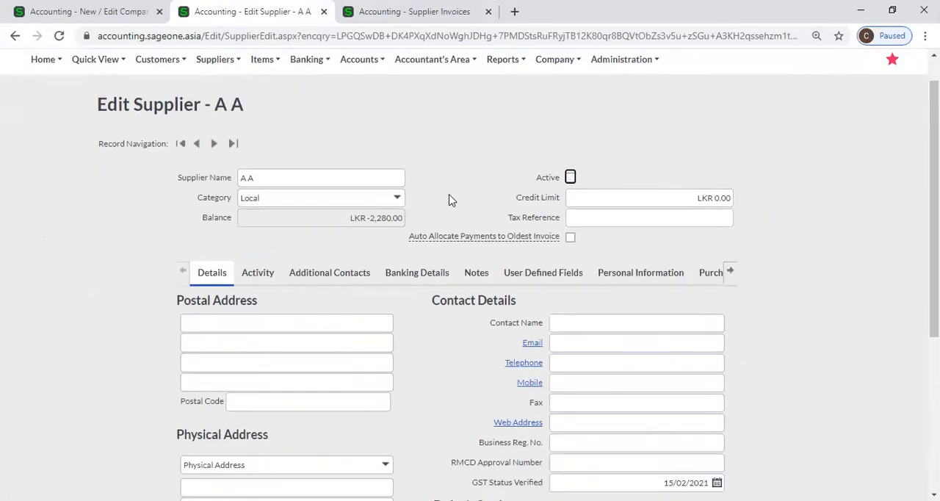
{"action": "scroll", "coordinate": [426, 309], "scroll_direction": "down", "scroll_amount": 3}
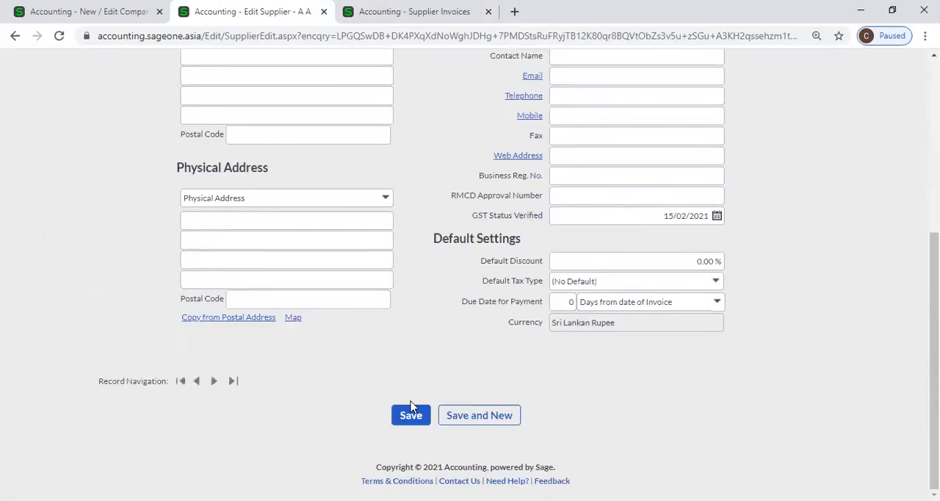
{"action": "left_click", "coordinate": [409, 414]}
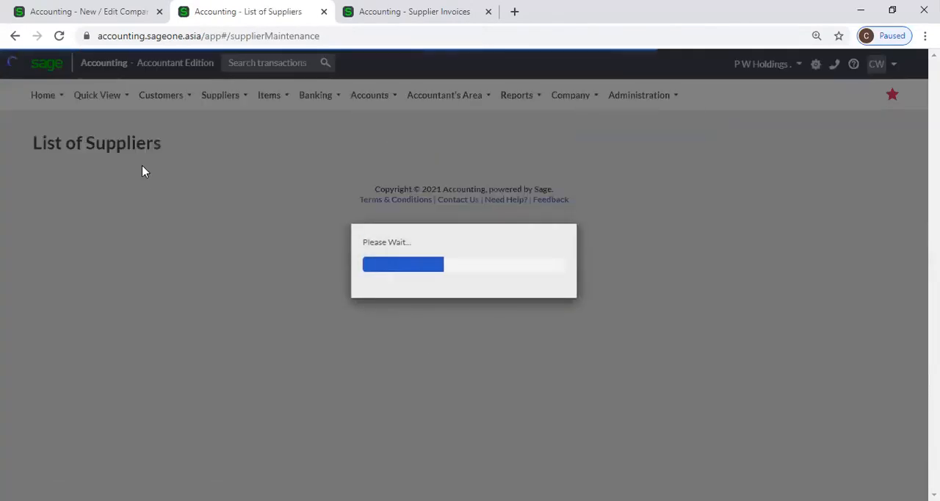
Open the supplier purchase orders and start a new purchase order.
{"action": "left_click", "coordinate": [220, 94]}
{"action": "mouse_move", "coordinate": [221, 178]}
{"action": "left_click", "coordinate": [335, 177]}
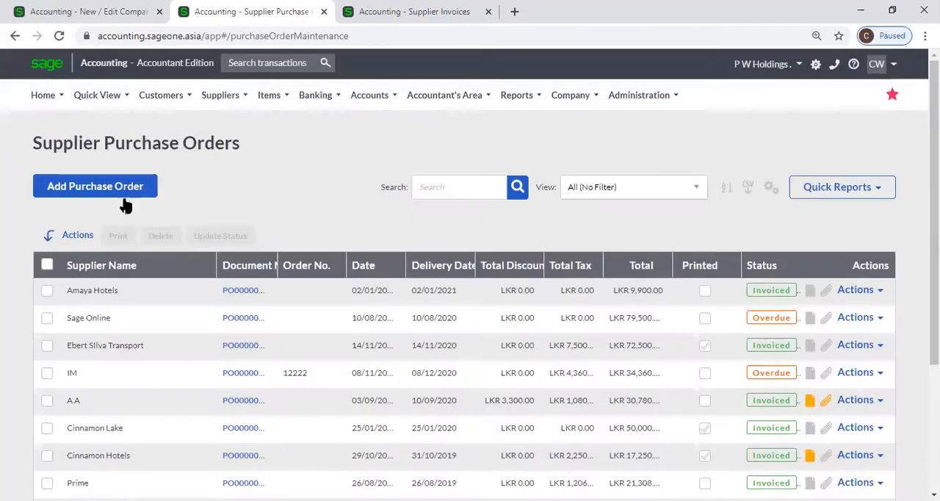
{"action": "left_click", "coordinate": [121, 197]}
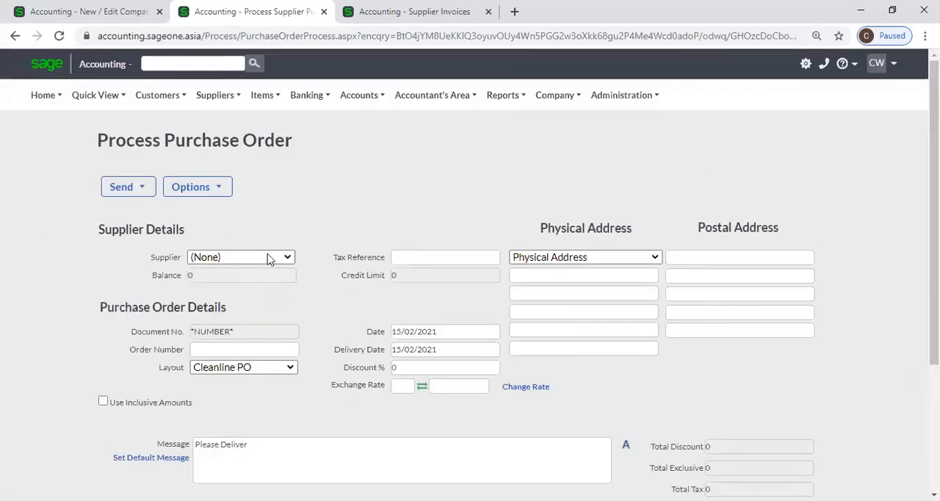
Look up suppliers beginning with A in the new purchase order, and close the order without saving.
{"action": "left_click", "coordinate": [285, 260]}
{"action": "type", "text": "A"}
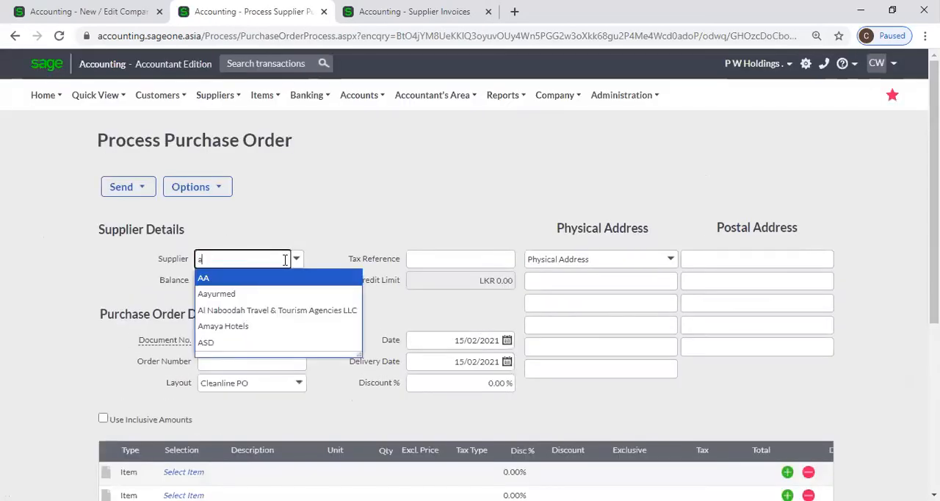
{"action": "left_click", "coordinate": [284, 262]}
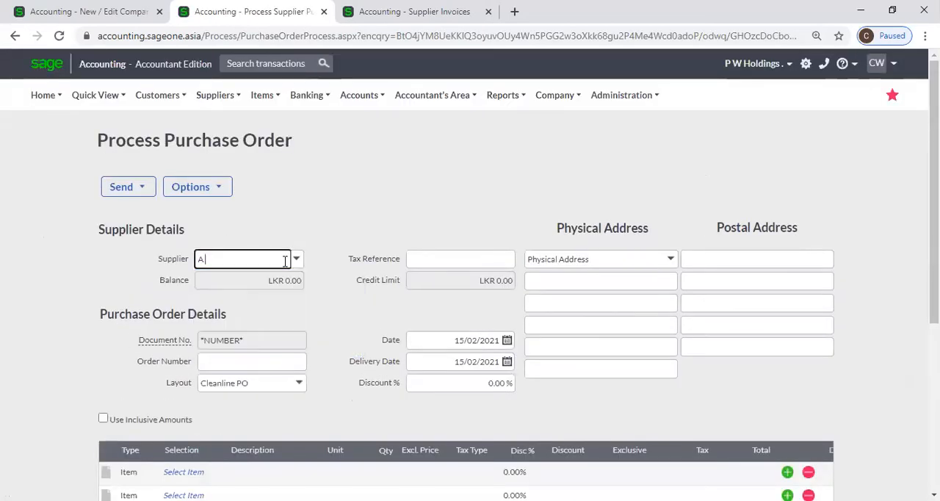
{"action": "key", "text": "BackSpace"}
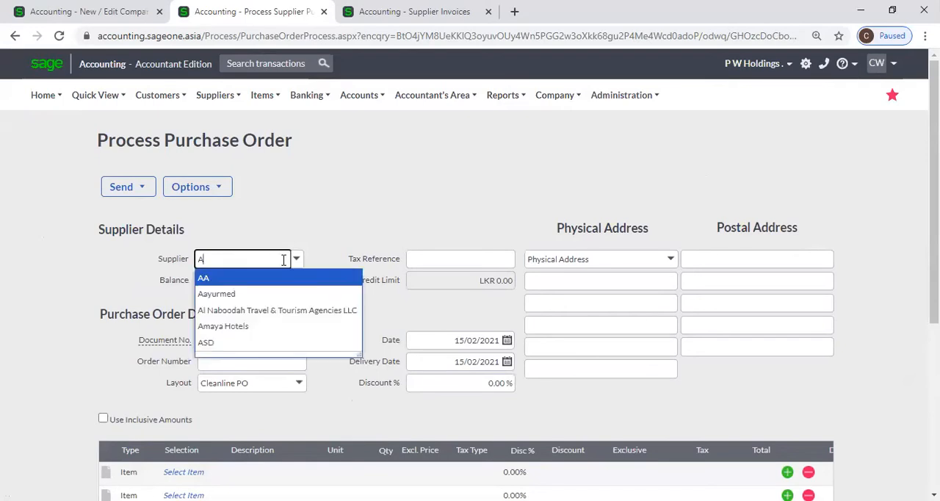
{"action": "left_click", "coordinate": [312, 202]}
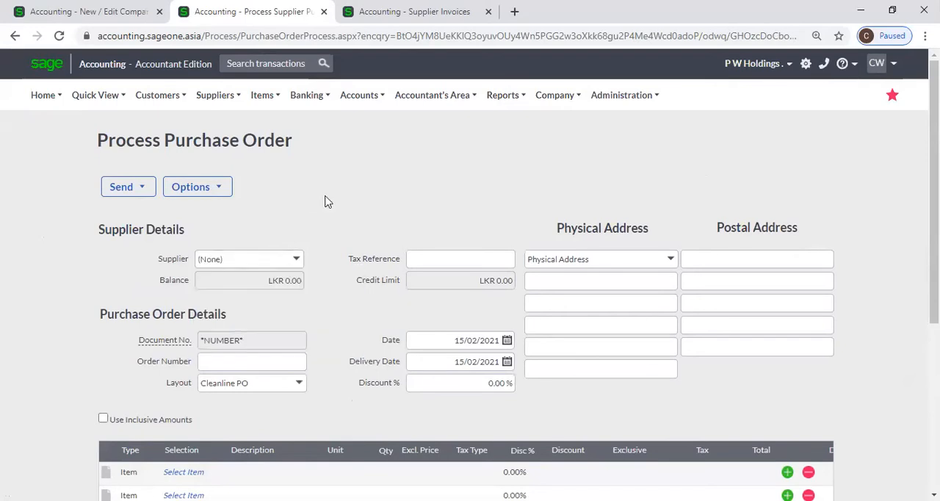
{"action": "left_click", "coordinate": [323, 11]}
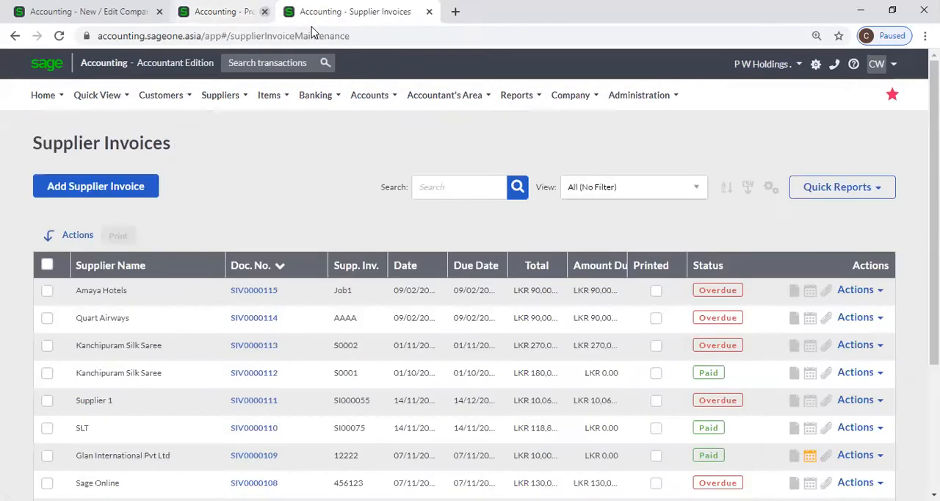
Check the Customer and Supplier Settings, and view the From Customer choices in the Sales by Customer report.
{"action": "left_click", "coordinate": [75, 9]}
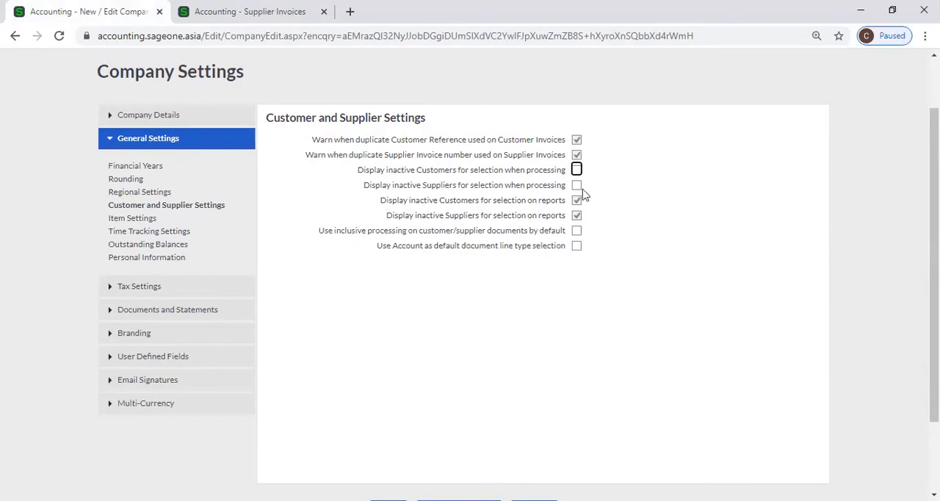
{"action": "left_click", "coordinate": [285, 20]}
{"action": "mouse_move", "coordinate": [156, 109]}
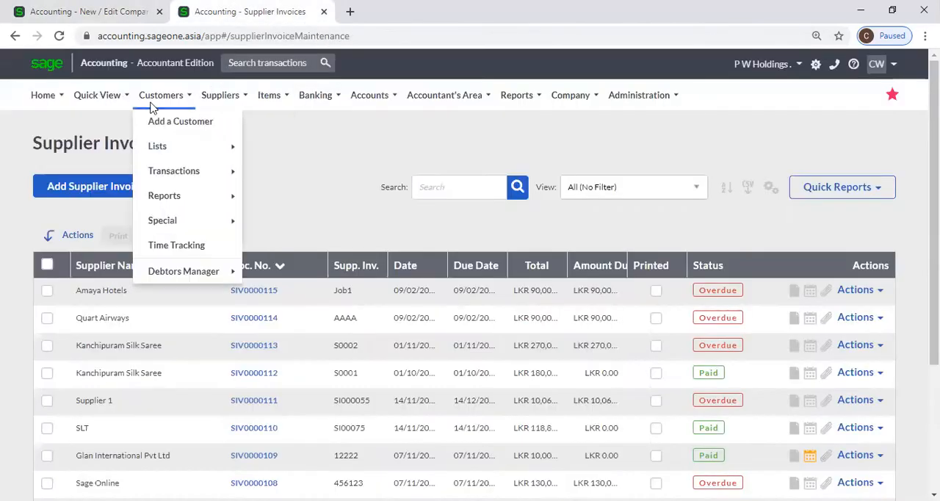
{"action": "mouse_move", "coordinate": [229, 201]}
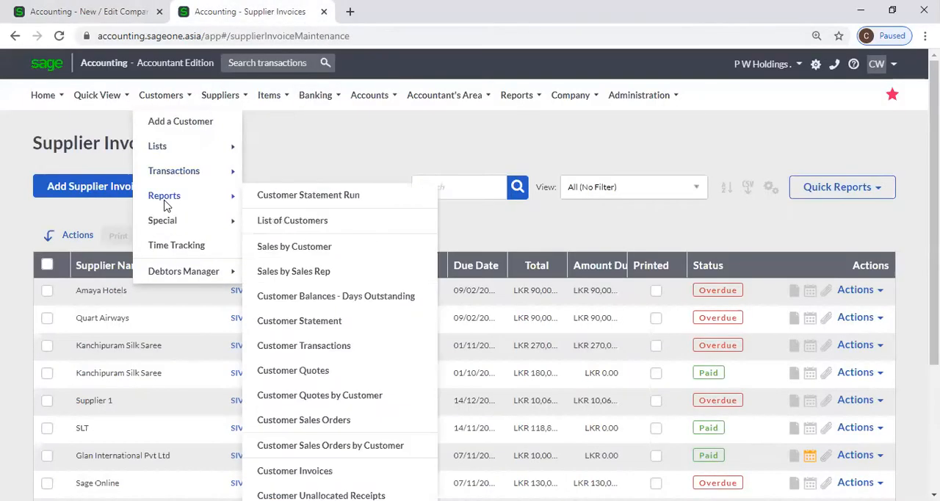
{"action": "left_click", "coordinate": [309, 249]}
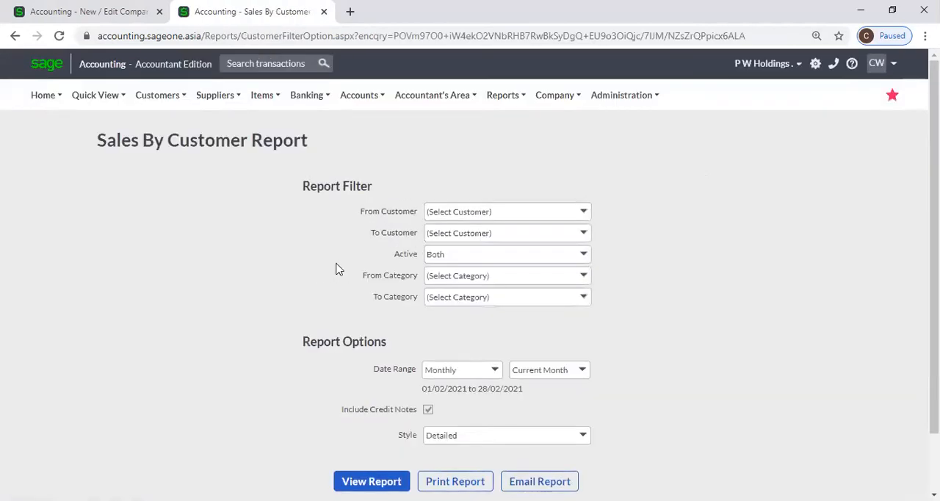
{"action": "left_click", "coordinate": [587, 214]}
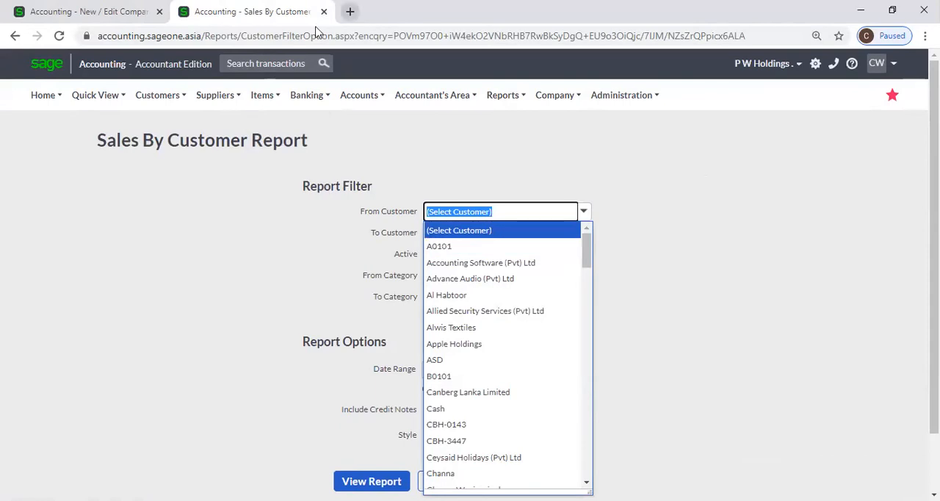
{"action": "left_click", "coordinate": [781, 160]}
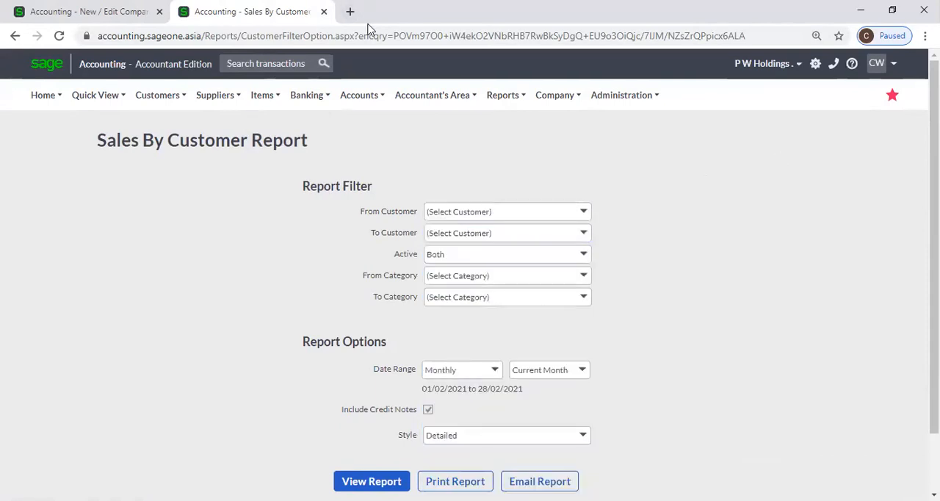
Duplicate the report's browser tab and open the List of Customers in the copy.
{"action": "right_click", "coordinate": [289, 12]}
{"action": "left_click", "coordinate": [320, 98]}
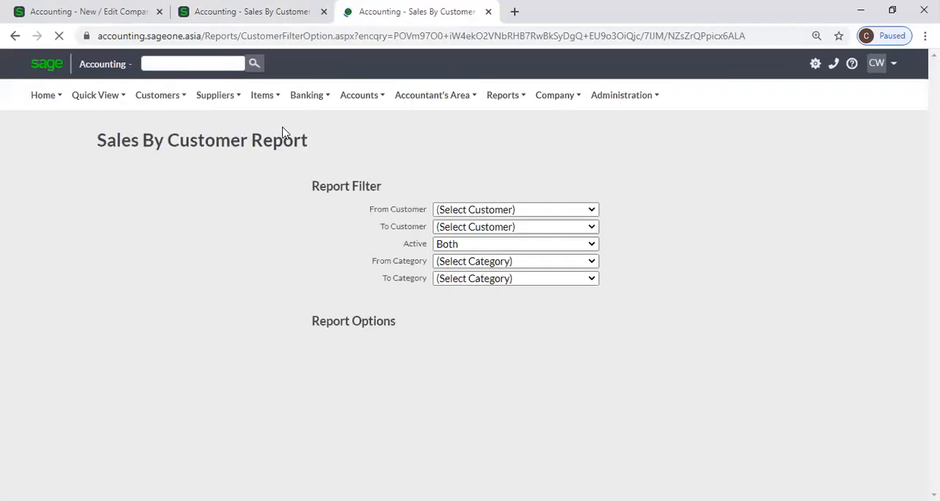
{"action": "mouse_move", "coordinate": [157, 94]}
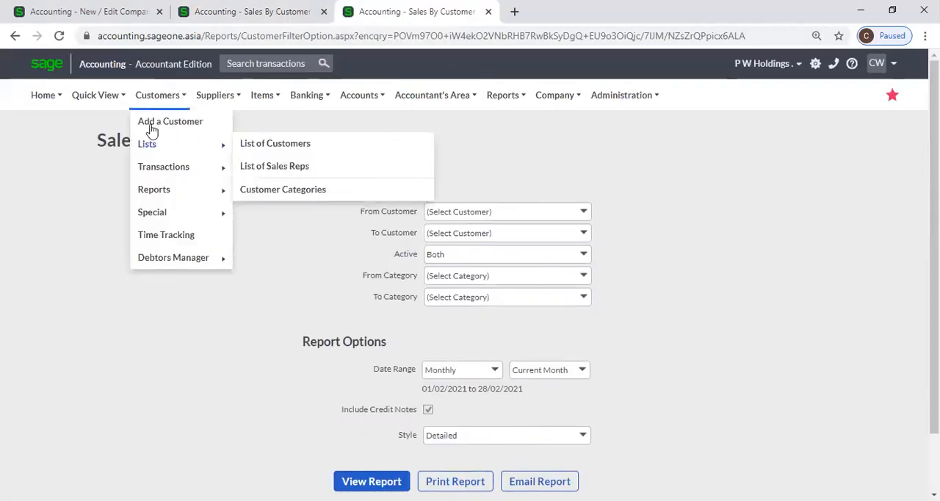
{"action": "mouse_move", "coordinate": [155, 152]}
{"action": "left_click", "coordinate": [270, 143]}
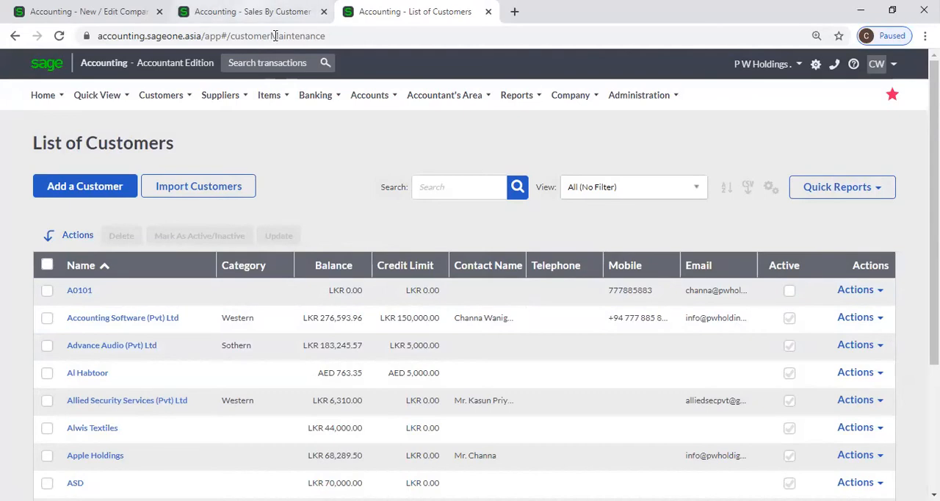
Compare the inactive customer settings in Company Settings with the From Customer choices of the Sales by Customer report.
{"action": "left_click", "coordinate": [253, 12]}
{"action": "left_click", "coordinate": [75, 9]}
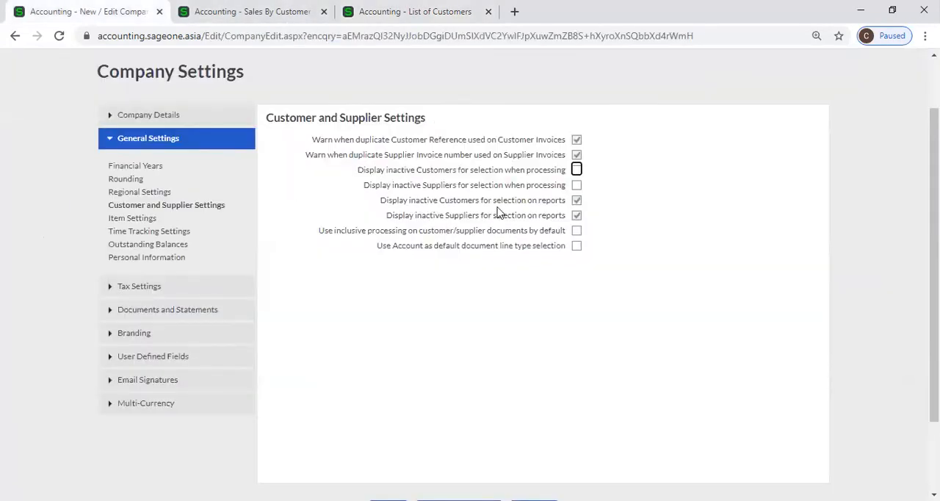
{"action": "left_click", "coordinate": [268, 12]}
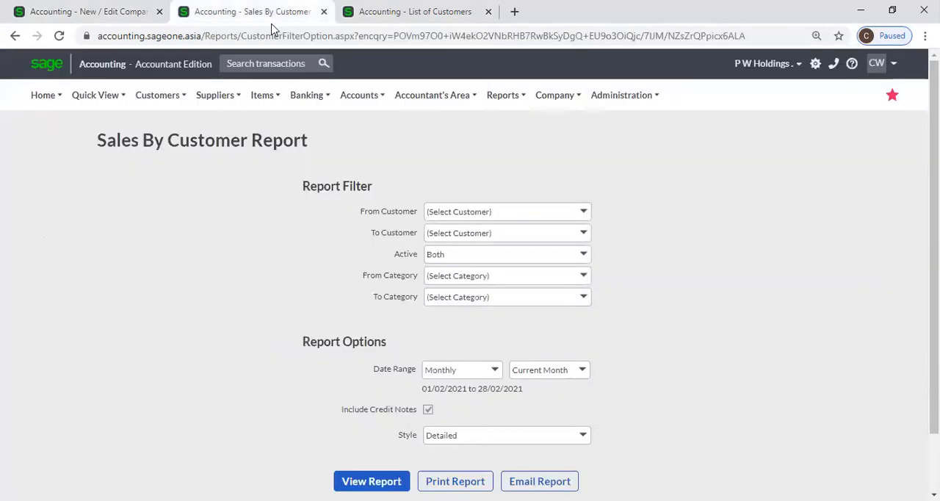
{"action": "left_click", "coordinate": [584, 213]}
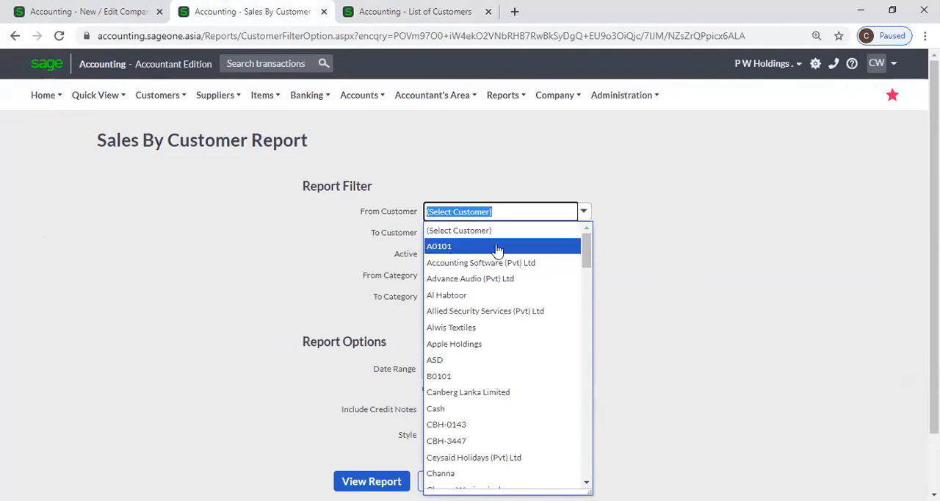
Switch the display of inactive customers for selection on reports off and on again in Company Settings.
{"action": "left_click", "coordinate": [98, 17]}
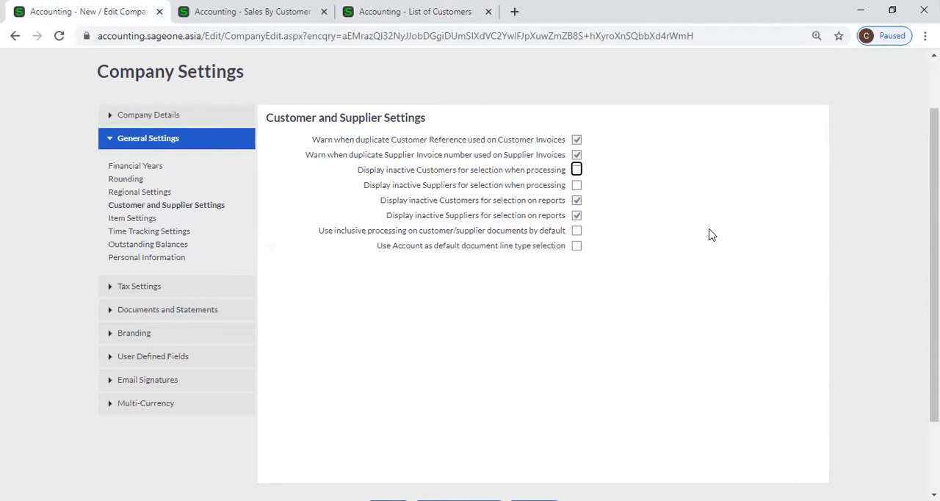
{"action": "left_click", "coordinate": [578, 201]}
{"action": "left_click", "coordinate": [576, 200]}
Open the List of Suppliers in the report's browser tab to check which suppliers are active.
{"action": "left_click", "coordinate": [254, 17]}
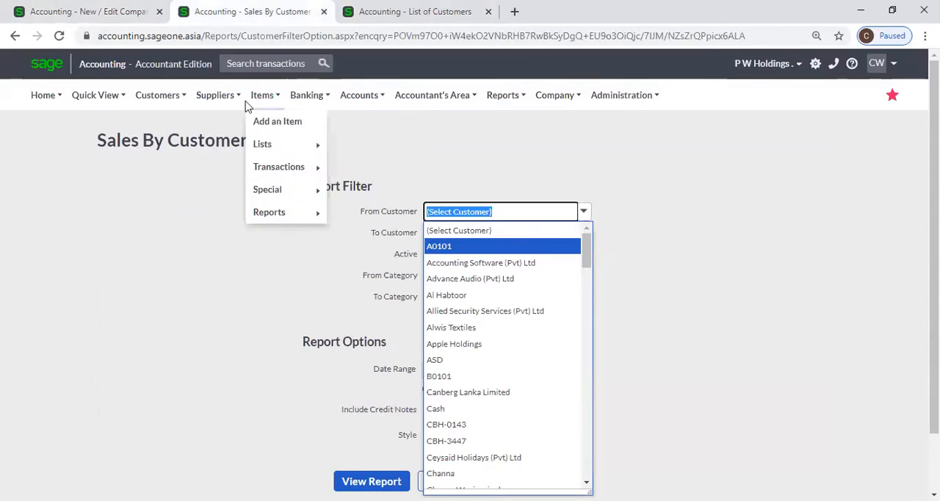
{"action": "mouse_move", "coordinate": [196, 104]}
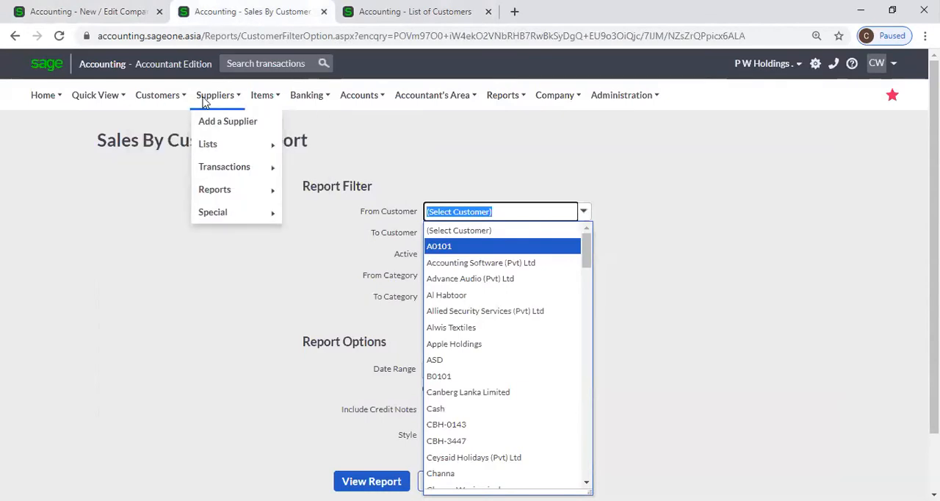
{"action": "mouse_move", "coordinate": [213, 147]}
{"action": "left_click", "coordinate": [332, 143]}
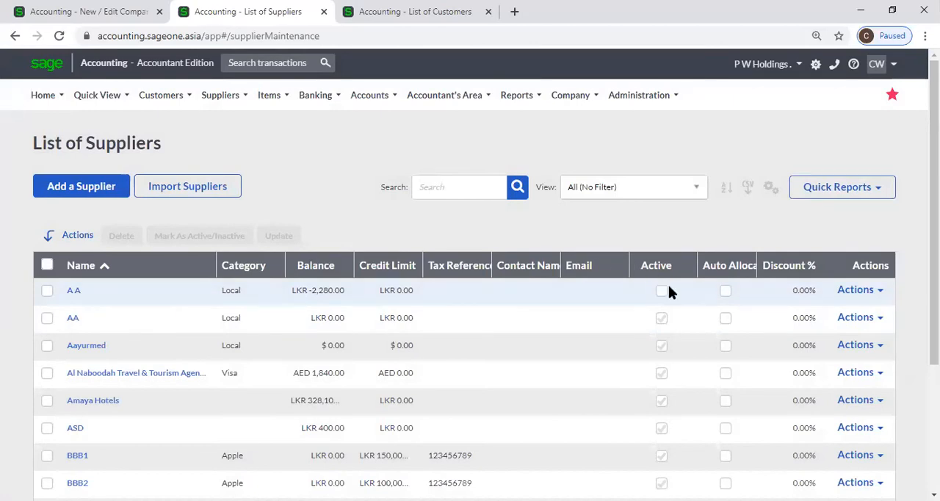
Open the Purchases by Supplier report and view its From Supplier choices.
{"action": "mouse_move", "coordinate": [242, 110]}
{"action": "mouse_move", "coordinate": [245, 200]}
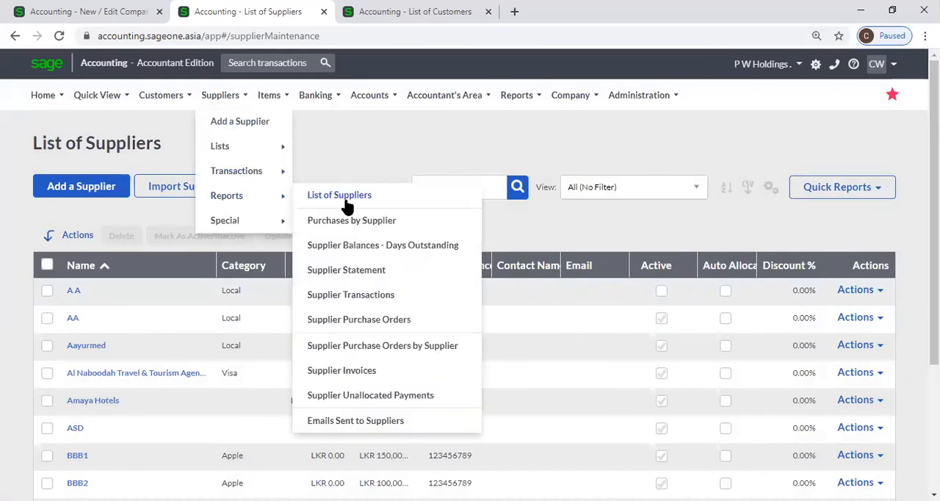
{"action": "left_click", "coordinate": [352, 220]}
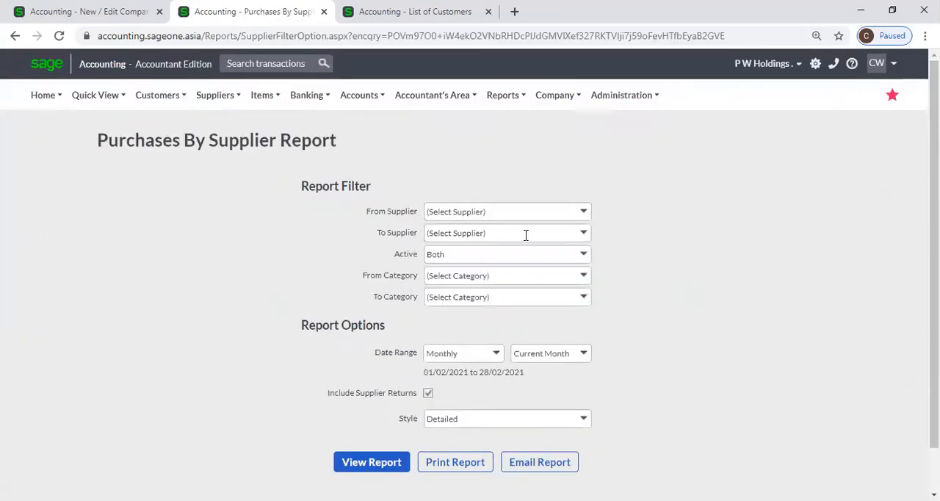
{"action": "left_click", "coordinate": [585, 212]}
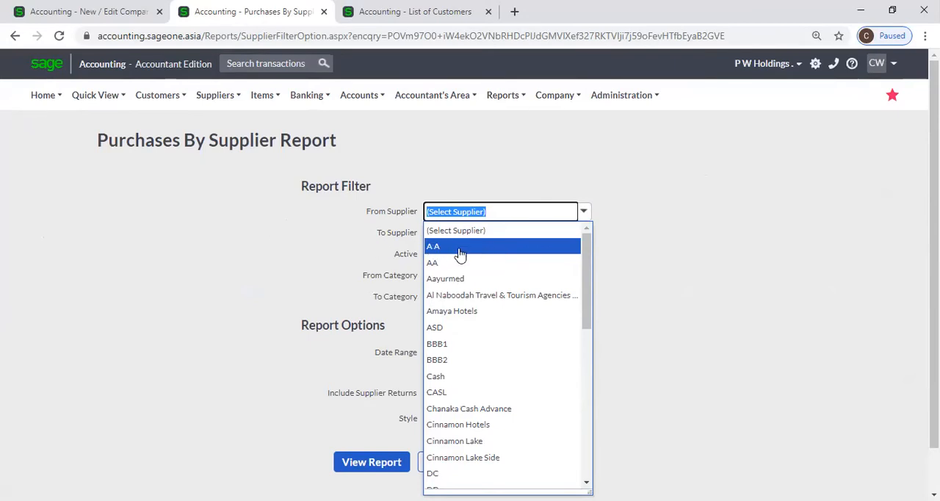
Return to Company Settings and review the options for displaying inactive customers and suppliers on reports.
{"action": "left_click", "coordinate": [86, 15]}
{"action": "left_click", "coordinate": [577, 199]}
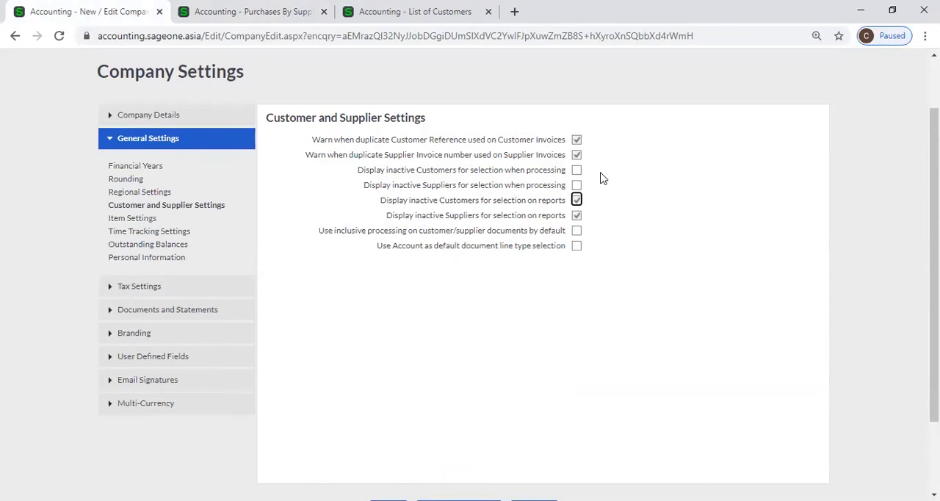
{"action": "left_click", "coordinate": [652, 288]}
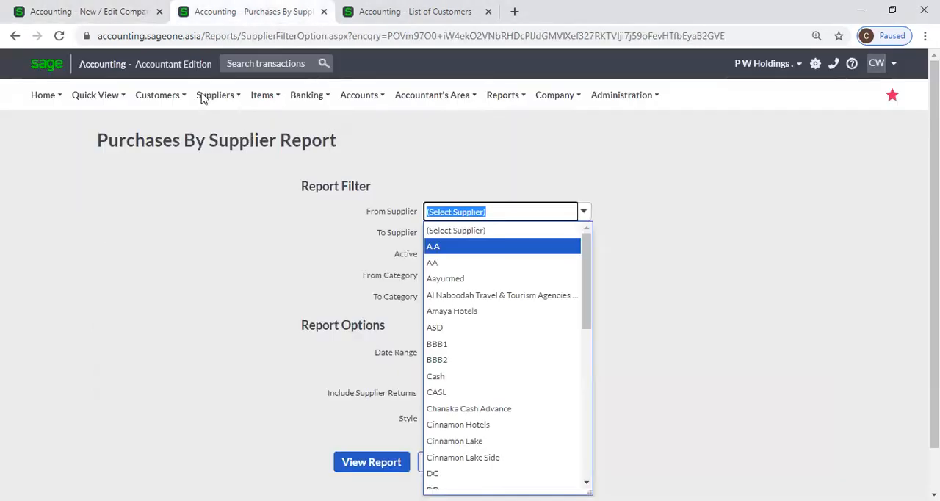
Open the Supplier Invoices list in the Purchases by Supplier report's browser tab and start a new supplier invoice.
{"action": "mouse_move", "coordinate": [216, 95]}
{"action": "mouse_move", "coordinate": [235, 169]}
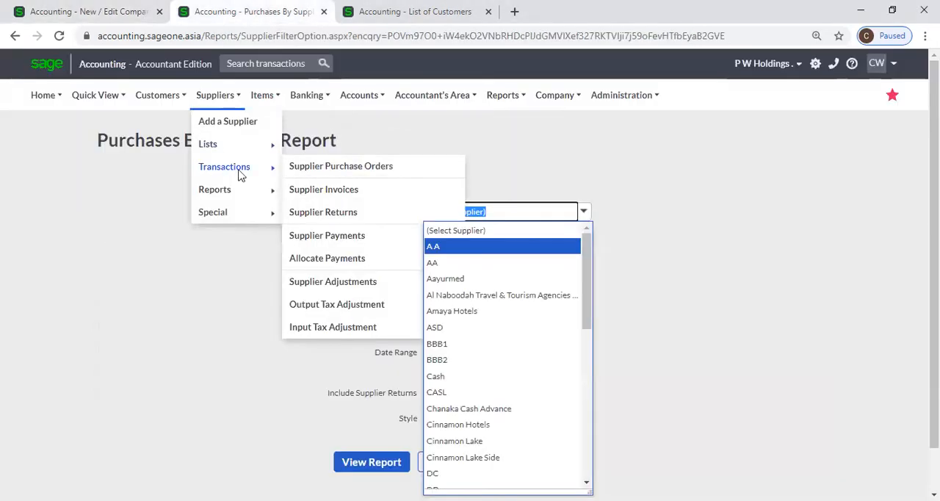
{"action": "left_click", "coordinate": [347, 192]}
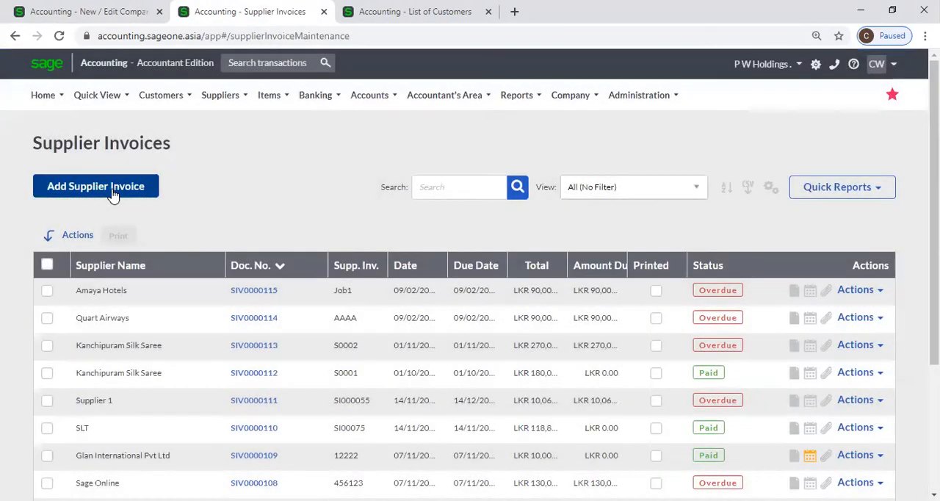
{"action": "left_click", "coordinate": [112, 192]}
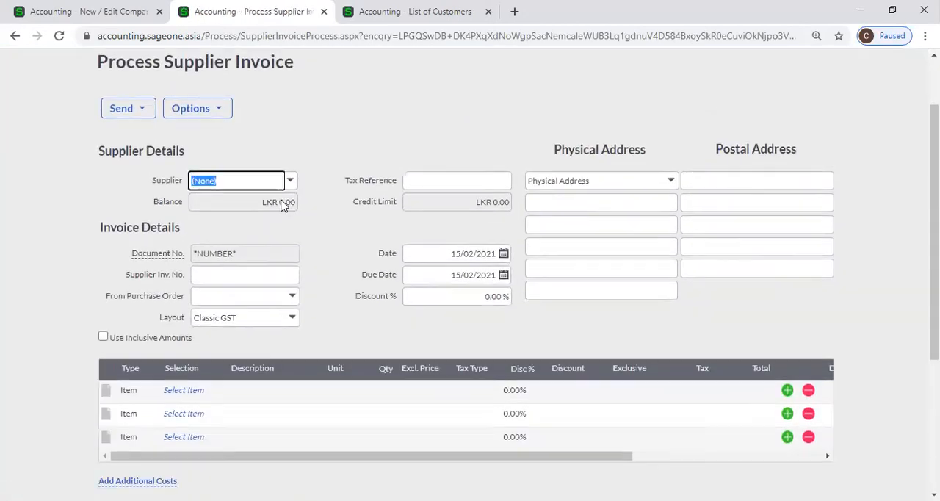
{"action": "scroll", "coordinate": [281, 204], "scroll_direction": "down", "scroll_amount": 1}
Compare the inclusive processing option in Company Settings with the inclusive amounts option and price column of the new supplier invoice.
{"action": "left_click", "coordinate": [88, 11]}
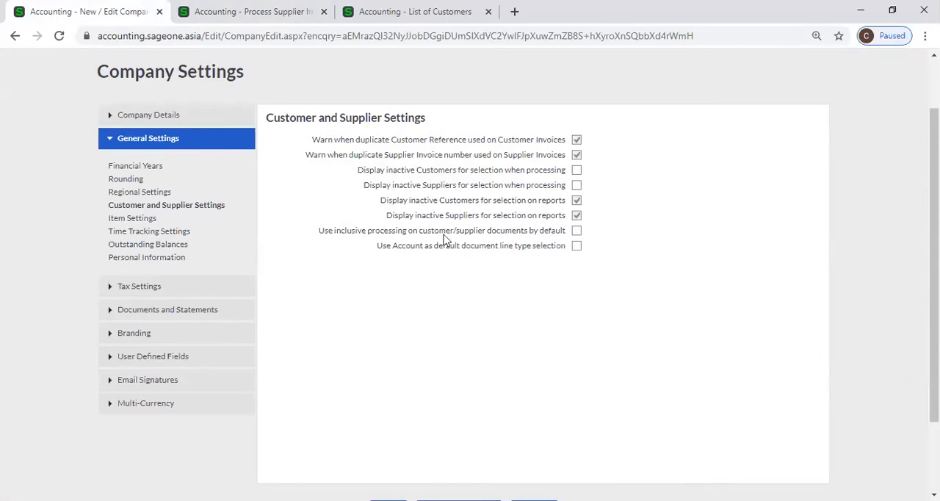
{"action": "left_click", "coordinate": [266, 16]}
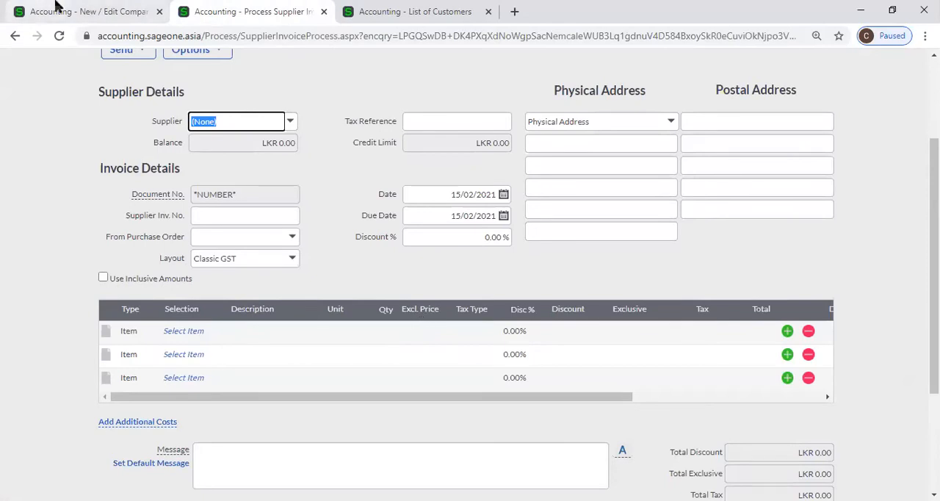
{"action": "left_click", "coordinate": [90, 14]}
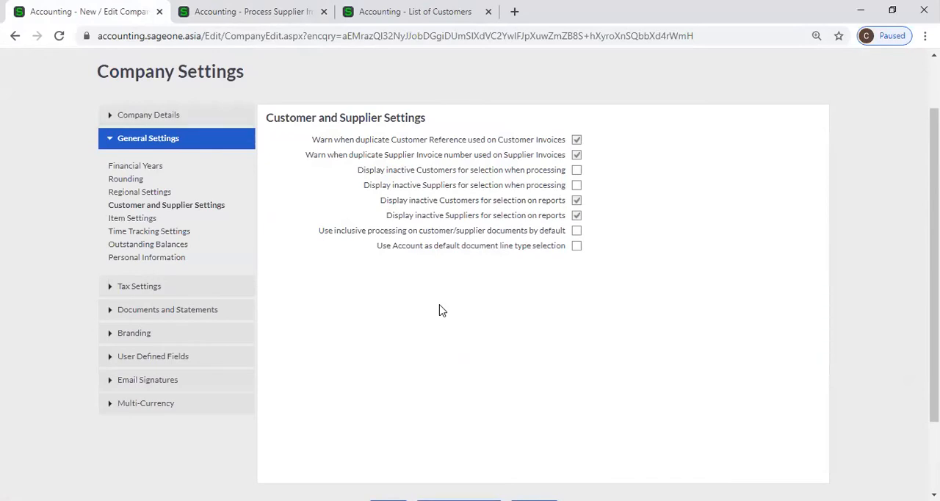
{"action": "left_click", "coordinate": [229, 19]}
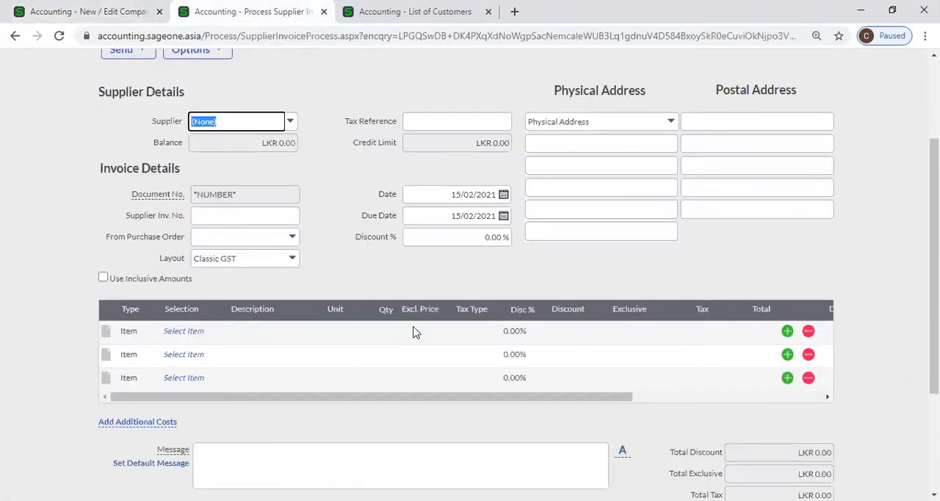
{"action": "left_click", "coordinate": [86, 13]}
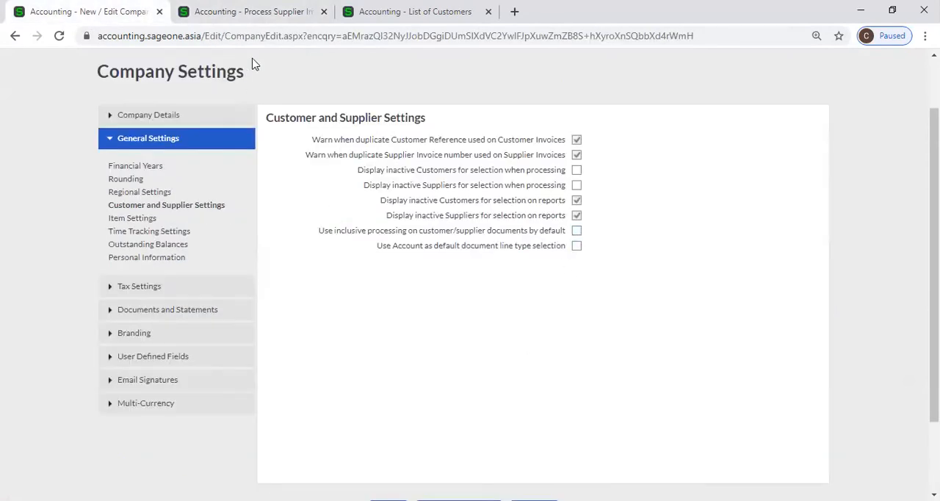
{"action": "left_click", "coordinate": [254, 11]}
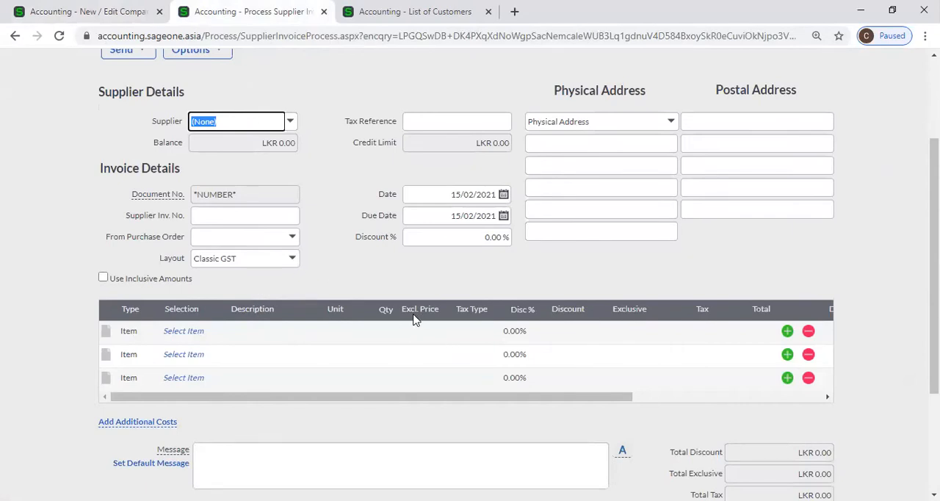
Close the Company Settings browser tab and reopen the Customer and Supplier Settings from the List of Customers tab.
{"action": "key", "text": "ctrl+Tab"}
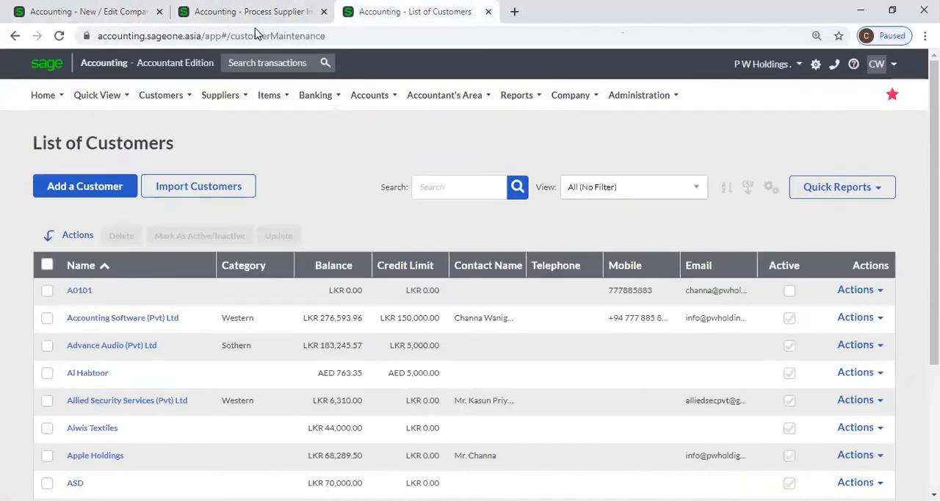
{"action": "left_click", "coordinate": [159, 12]}
{"action": "mouse_move", "coordinate": [567, 102]}
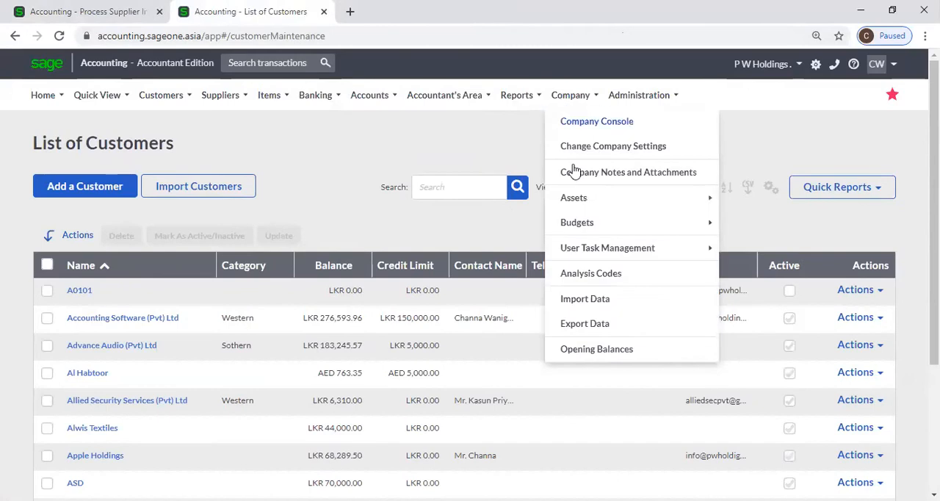
{"action": "left_click", "coordinate": [571, 148]}
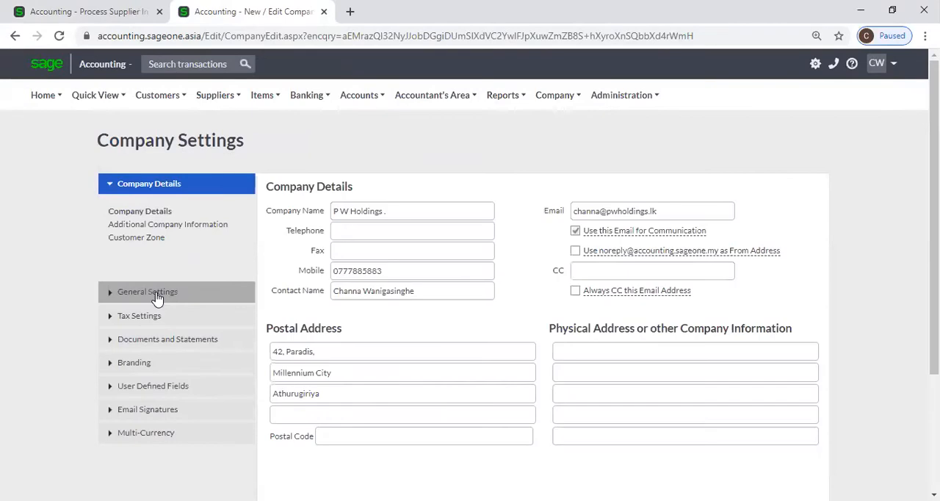
{"action": "left_click", "coordinate": [156, 293]}
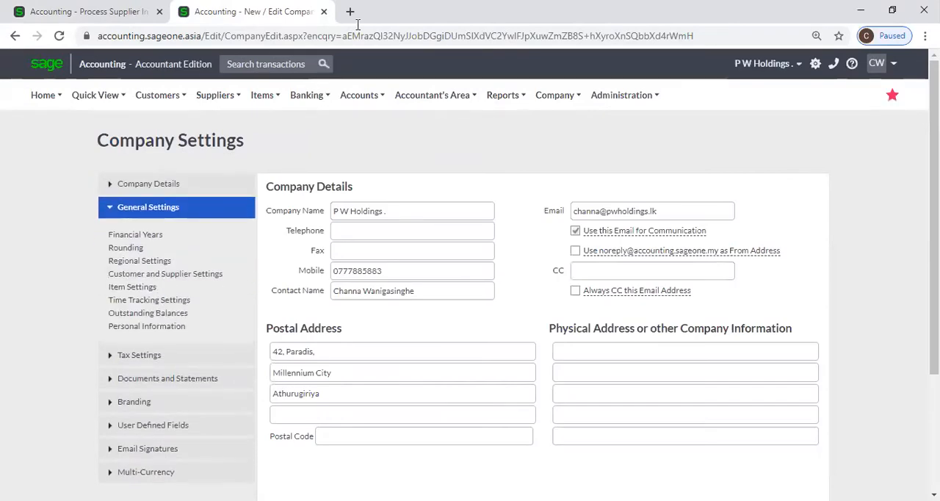
{"action": "left_click", "coordinate": [146, 274]}
Turn on inclusive processing on customer/supplier documents by default and save the company settings.
{"action": "left_click", "coordinate": [577, 299]}
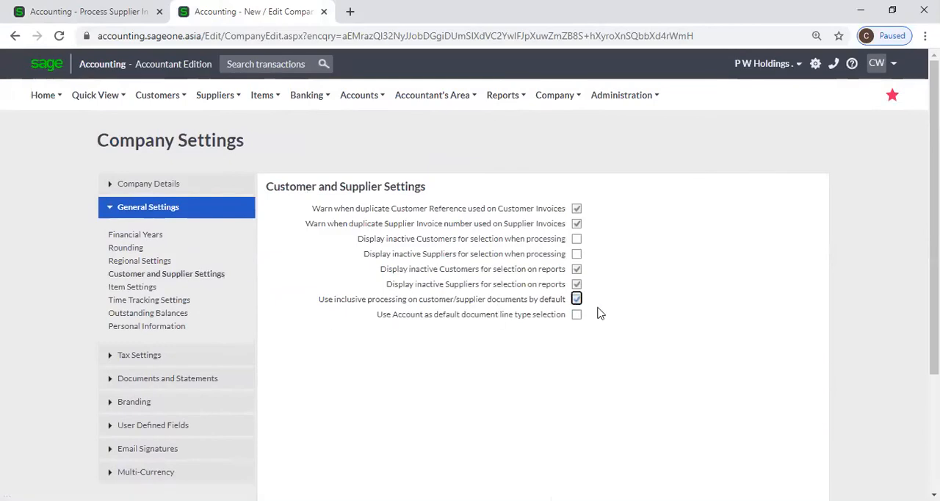
{"action": "scroll", "coordinate": [599, 312], "scroll_direction": "down", "scroll_amount": 1}
{"action": "scroll", "coordinate": [485, 315], "scroll_direction": "down", "scroll_amount": 2}
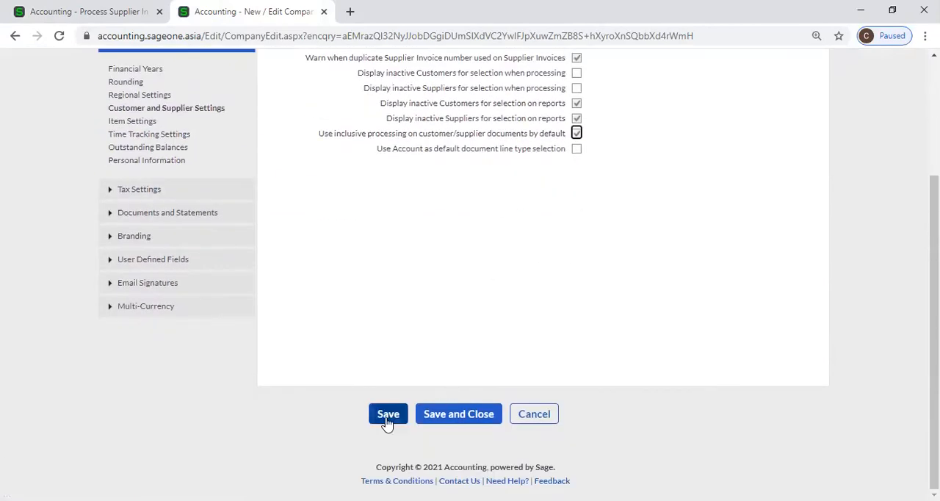
{"action": "left_click", "coordinate": [373, 417]}
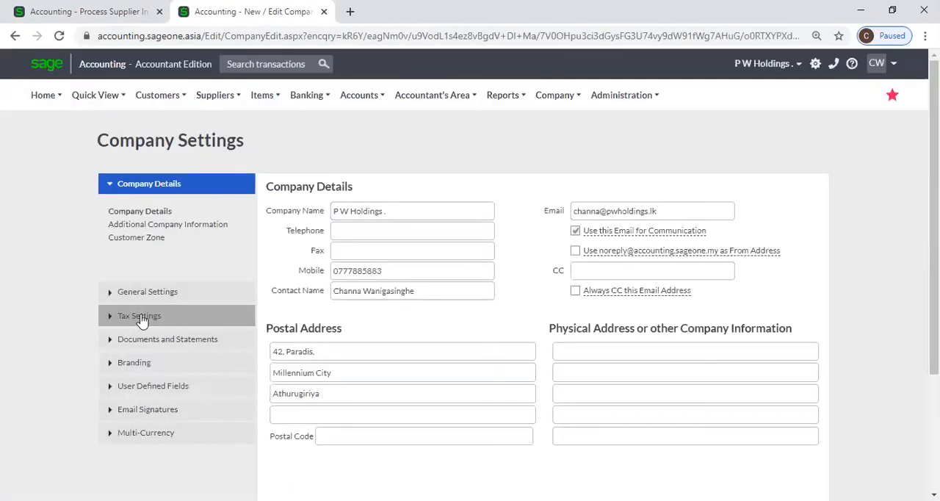
Check the saved inclusive processing option in the Customer and Supplier Settings, and reload the supplier invoice to examine its inclusive amounts option.
{"action": "left_click", "coordinate": [142, 321]}
{"action": "left_click", "coordinate": [151, 207]}
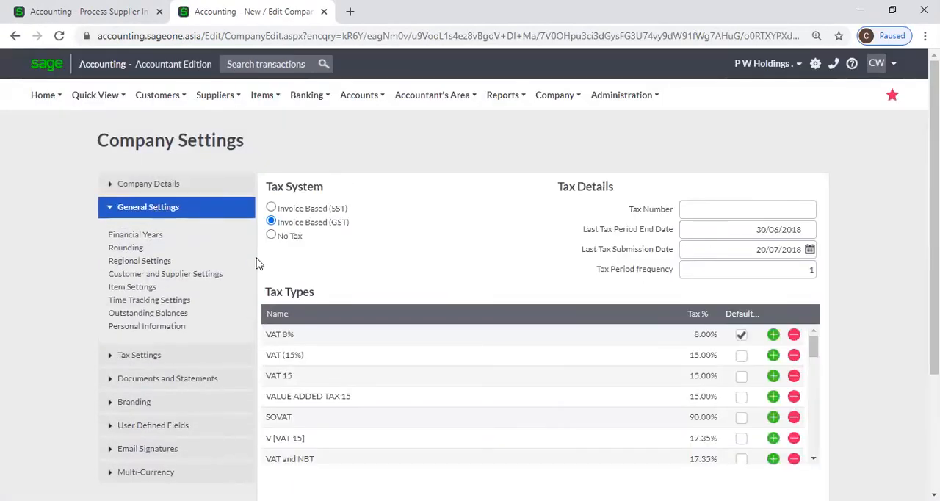
{"action": "left_click", "coordinate": [141, 261]}
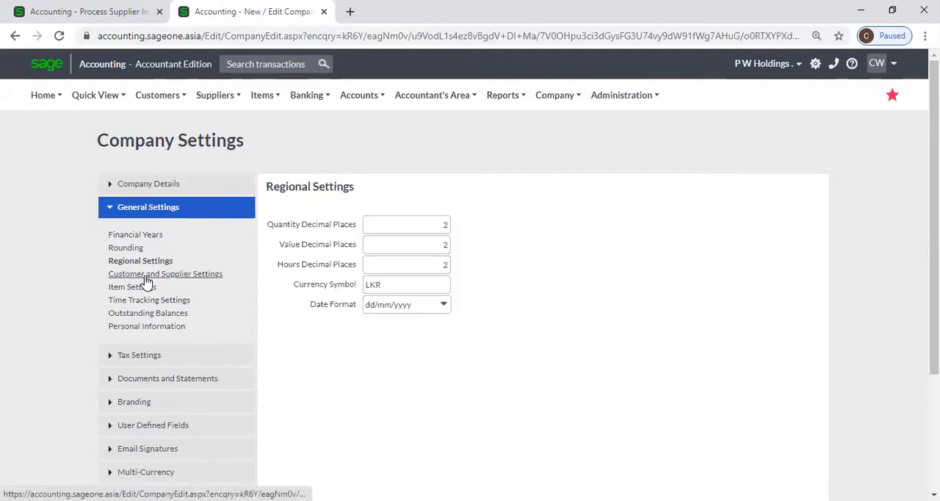
{"action": "left_click", "coordinate": [152, 277]}
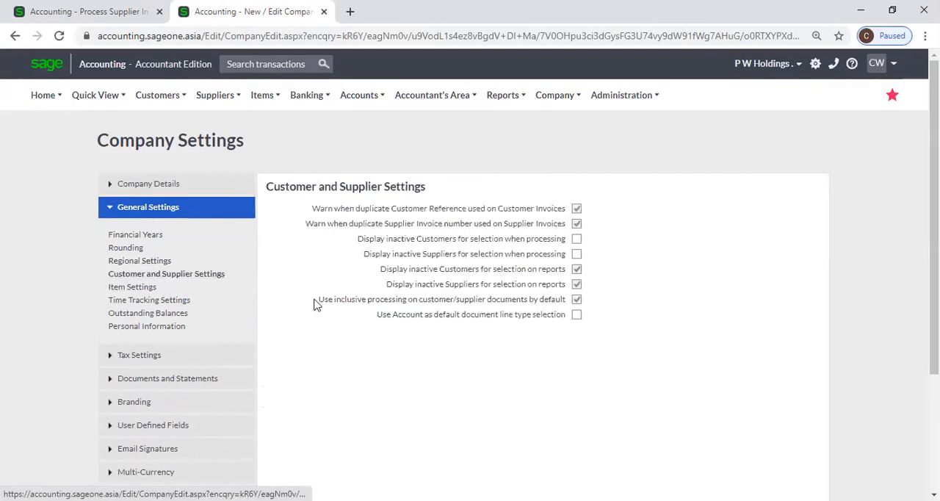
{"action": "left_click", "coordinate": [73, 12]}
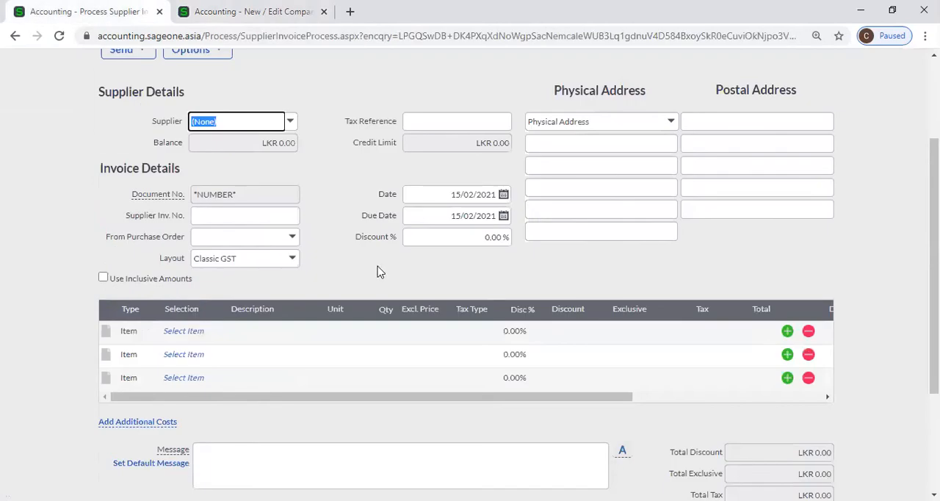
{"action": "left_click", "coordinate": [57, 37]}
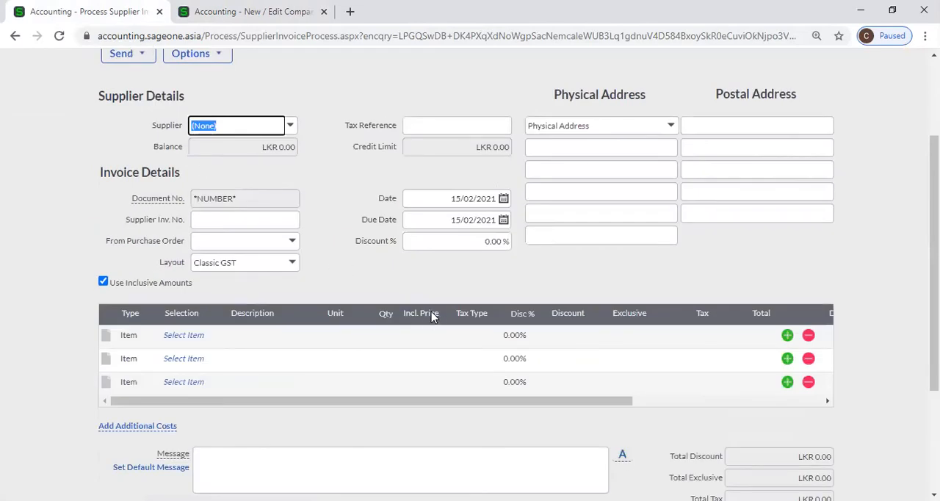
Turn off inclusive processing on customer/supplier documents by default and save the company settings.
{"action": "left_click", "coordinate": [253, 12]}
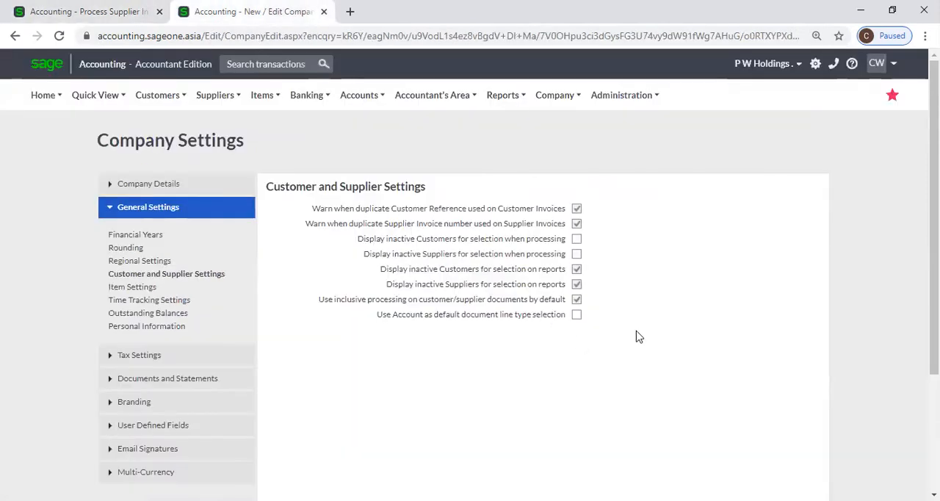
{"action": "left_click", "coordinate": [576, 299]}
{"action": "scroll", "coordinate": [637, 316], "scroll_direction": "down", "scroll_amount": 3}
{"action": "left_click", "coordinate": [397, 416]}
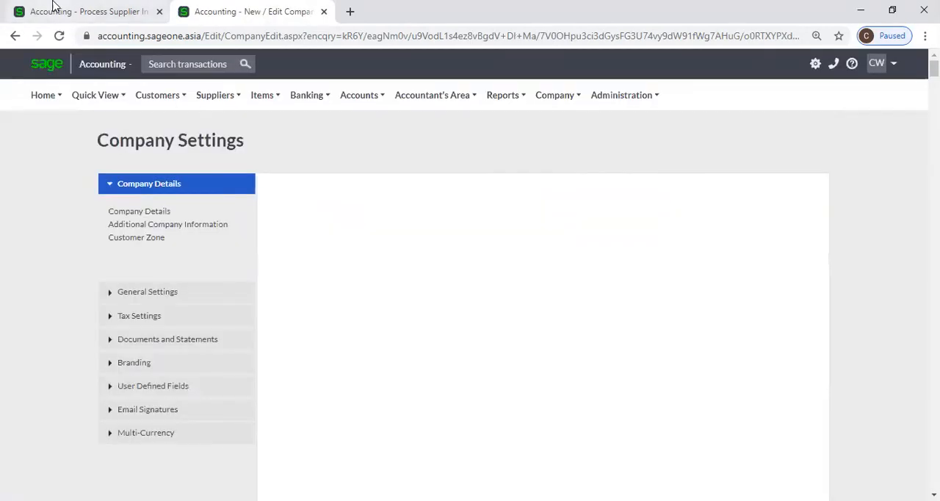
Reload the supplier invoice to check its price column, and return to the Customer and Supplier Settings in Company Settings.
{"action": "left_click", "coordinate": [55, 6]}
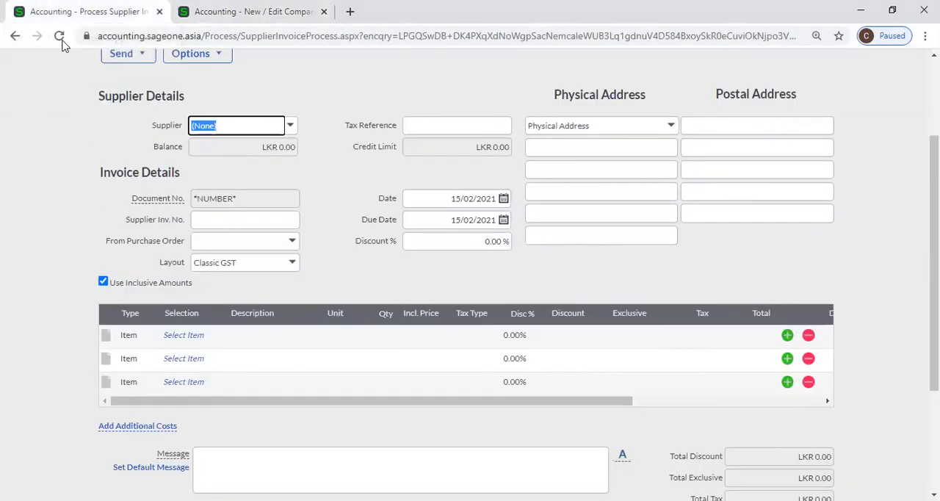
{"action": "left_click", "coordinate": [59, 37]}
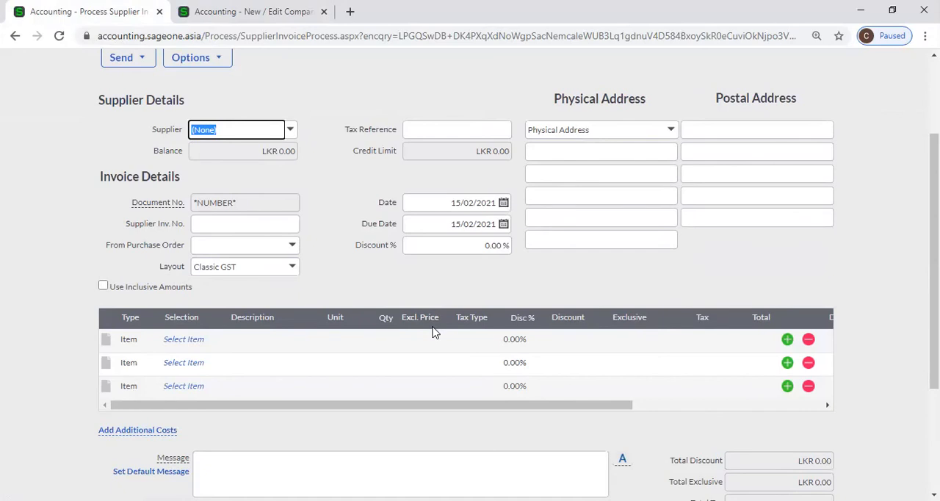
{"action": "left_click", "coordinate": [220, 11]}
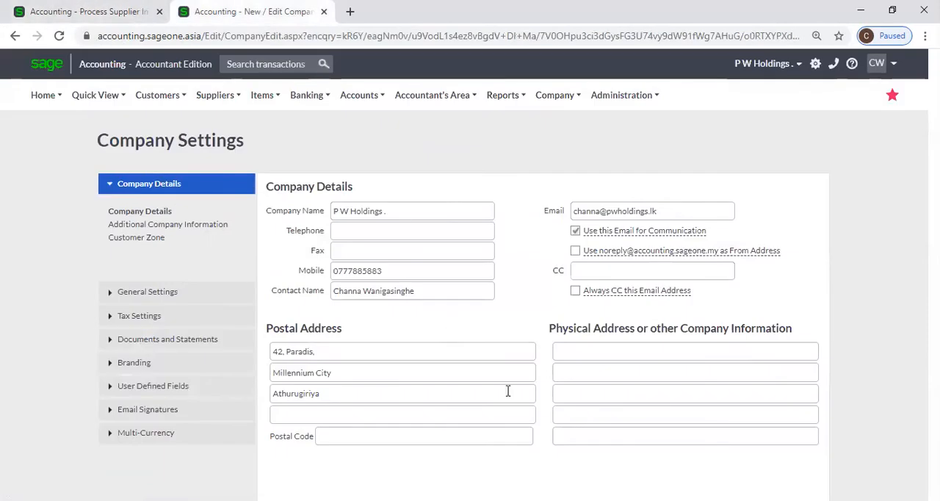
{"action": "left_click", "coordinate": [123, 292]}
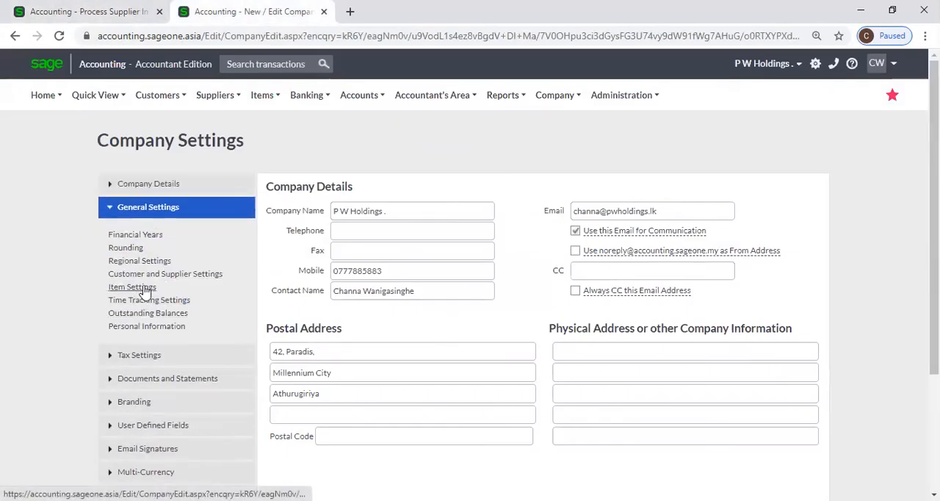
{"action": "left_click", "coordinate": [150, 274]}
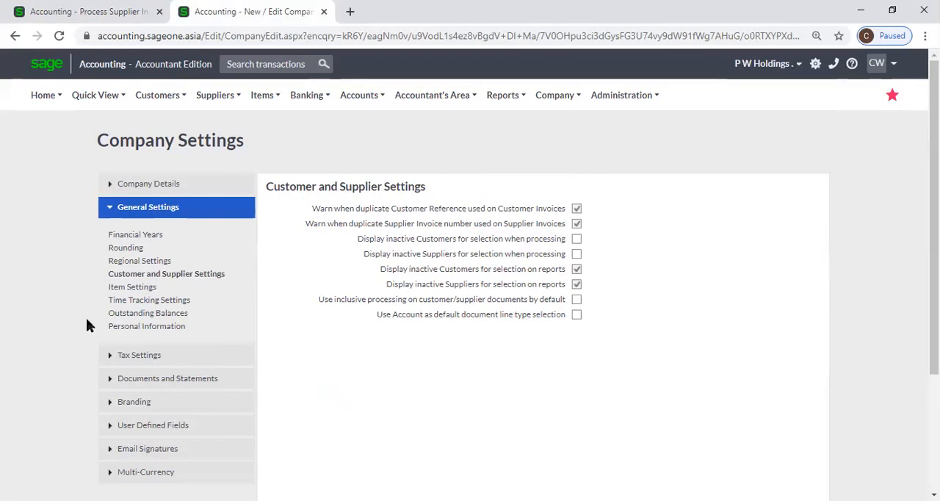
View the Item Settings with their price lists and go back to the Customer and Supplier Settings.
{"action": "left_click", "coordinate": [121, 287]}
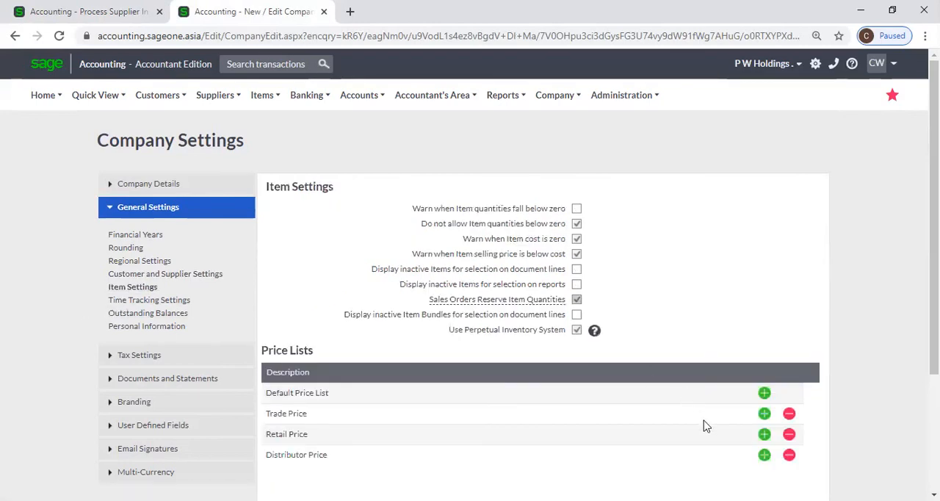
{"action": "scroll", "coordinate": [701, 420], "scroll_direction": "down", "scroll_amount": 1}
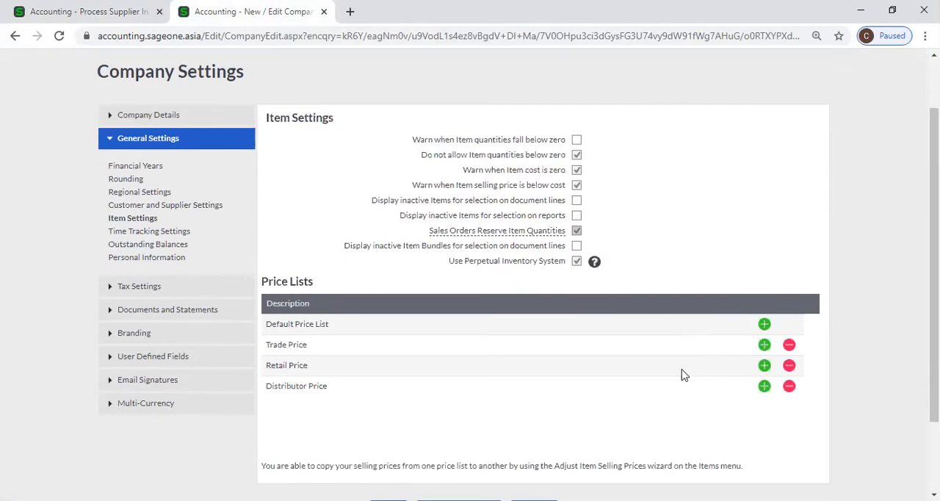
{"action": "left_click", "coordinate": [147, 207]}
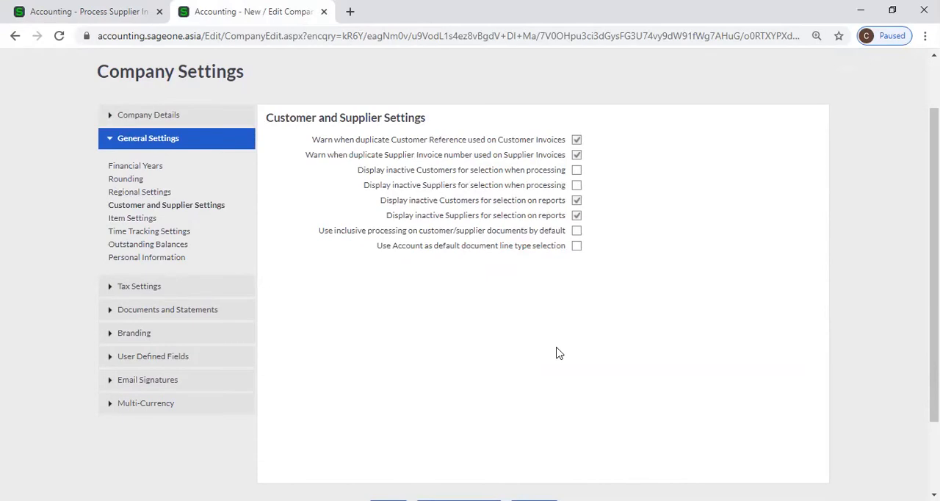
Look over the supplier invoice form and its line types against the default document line type option in Customer and Supplier Settings.
{"action": "left_click", "coordinate": [121, 13]}
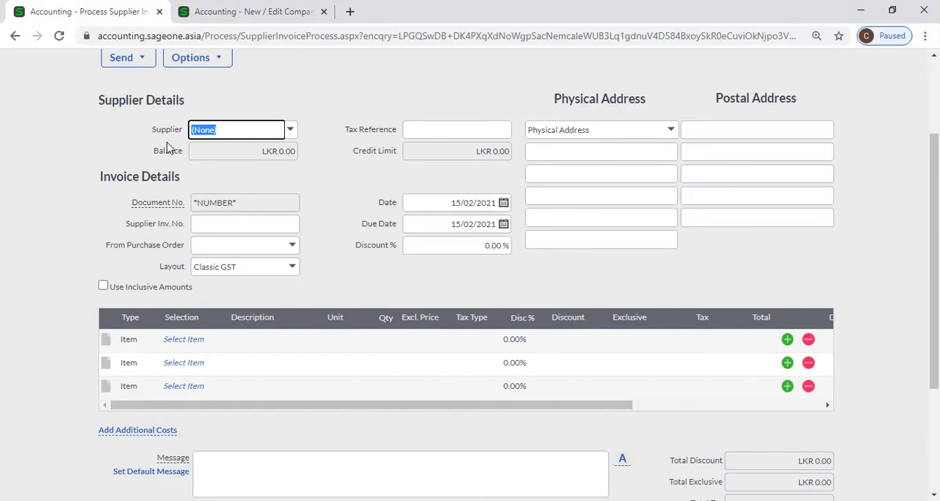
{"action": "scroll", "coordinate": [279, 130], "scroll_direction": "up", "scroll_amount": 2}
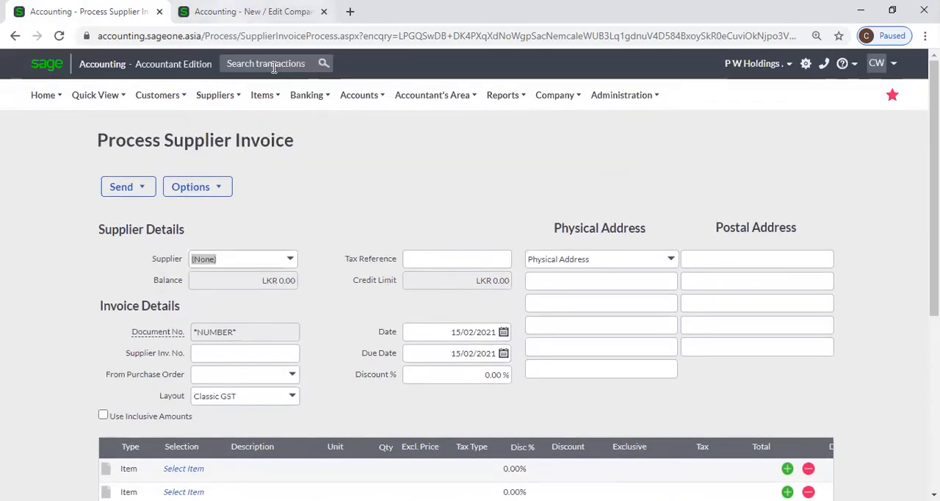
{"action": "key", "text": "ctrl+Tab"}
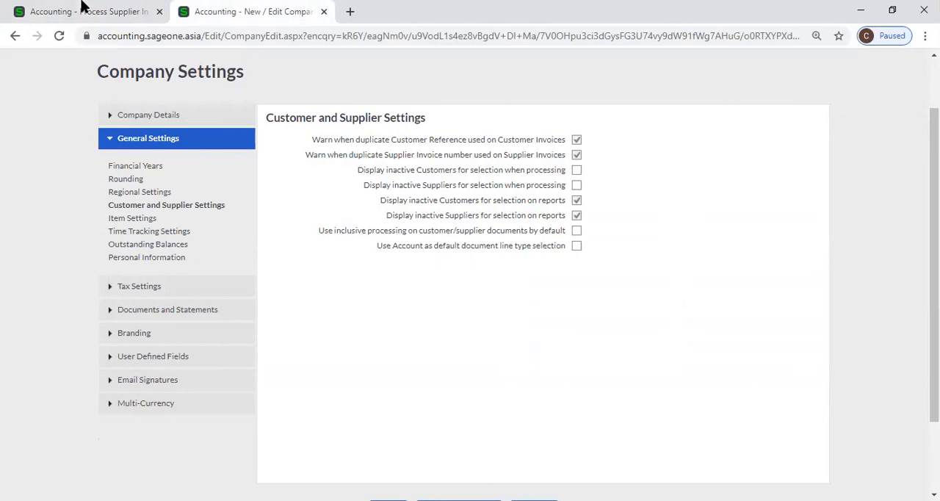
{"action": "left_click", "coordinate": [83, 6]}
{"action": "left_click", "coordinate": [220, 11]}
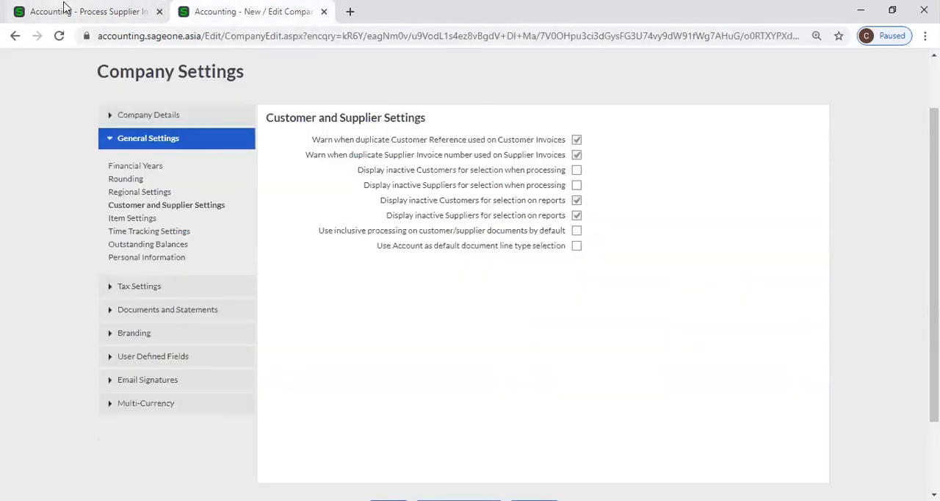
On the supplier invoice, check the first line's exclusive price field, and turn on Use Inclusive Amounts to compare the inclusive price field.
{"action": "key", "text": "ctrl+Tab"}
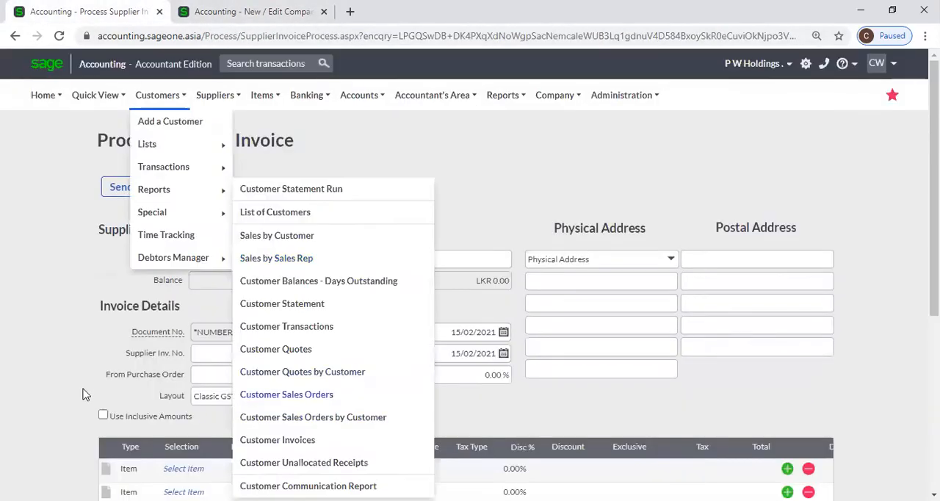
{"action": "scroll", "coordinate": [100, 356], "scroll_direction": "down", "scroll_amount": 1}
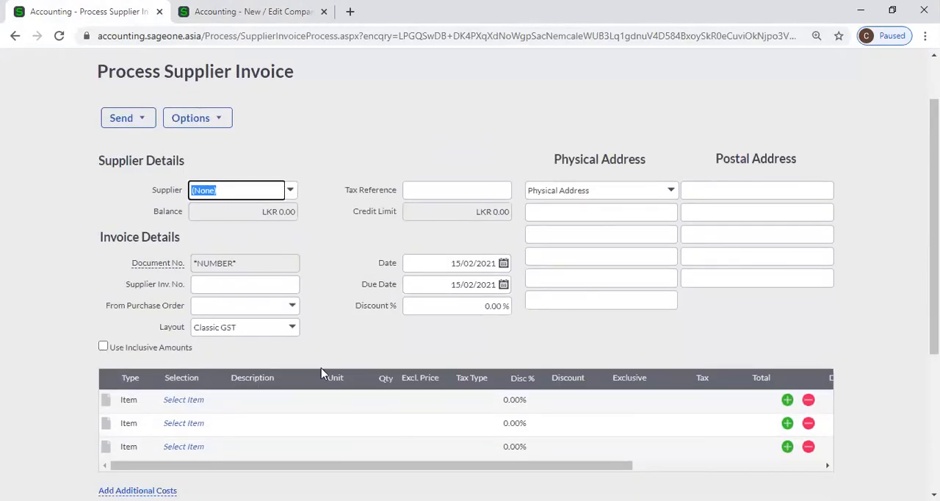
{"action": "left_click", "coordinate": [99, 344]}
{"action": "left_click", "coordinate": [105, 349]}
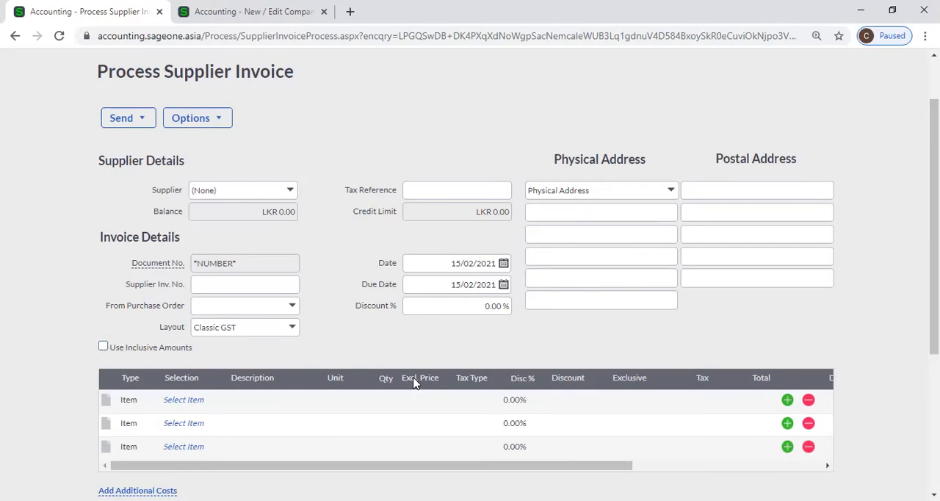
{"action": "scroll", "coordinate": [114, 349], "scroll_direction": "down", "scroll_amount": 2}
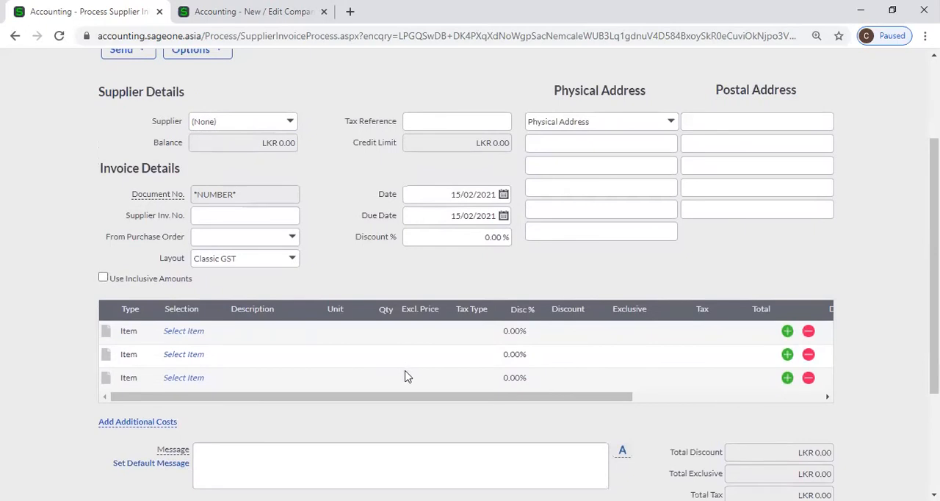
{"action": "left_click", "coordinate": [436, 331]}
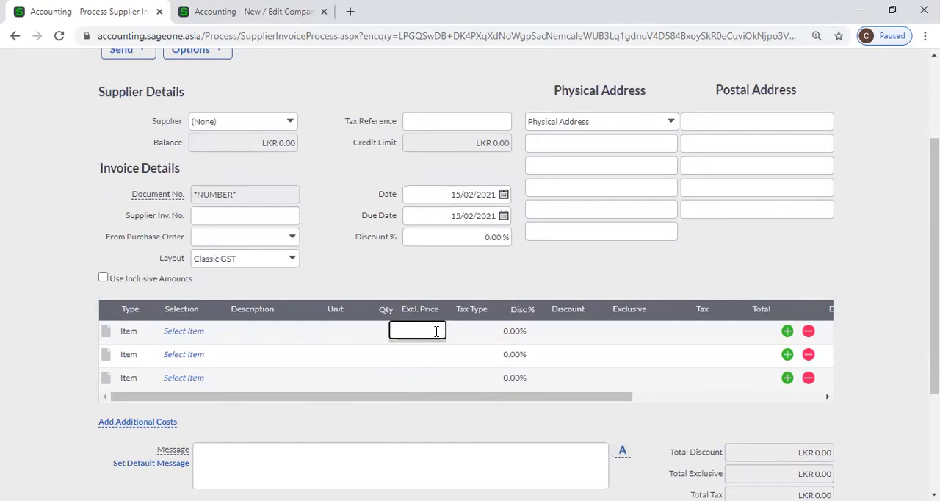
{"action": "left_click", "coordinate": [103, 277]}
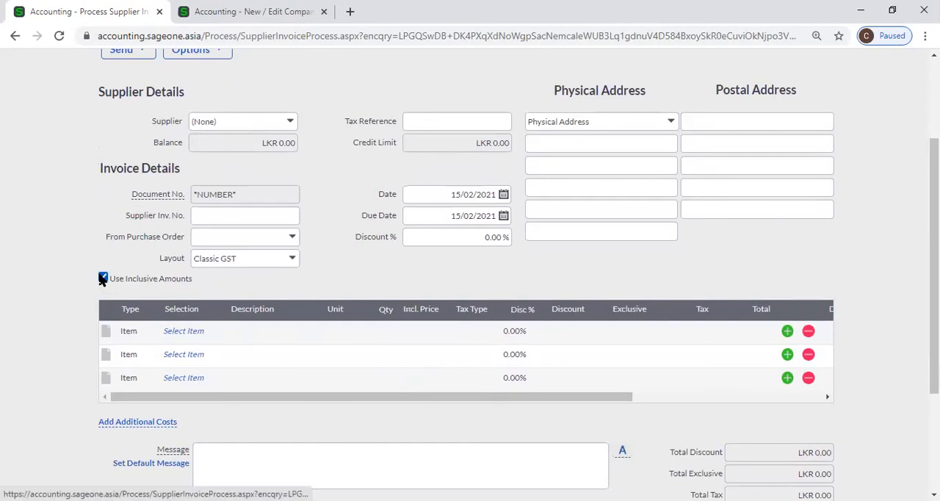
{"action": "left_click", "coordinate": [416, 331]}
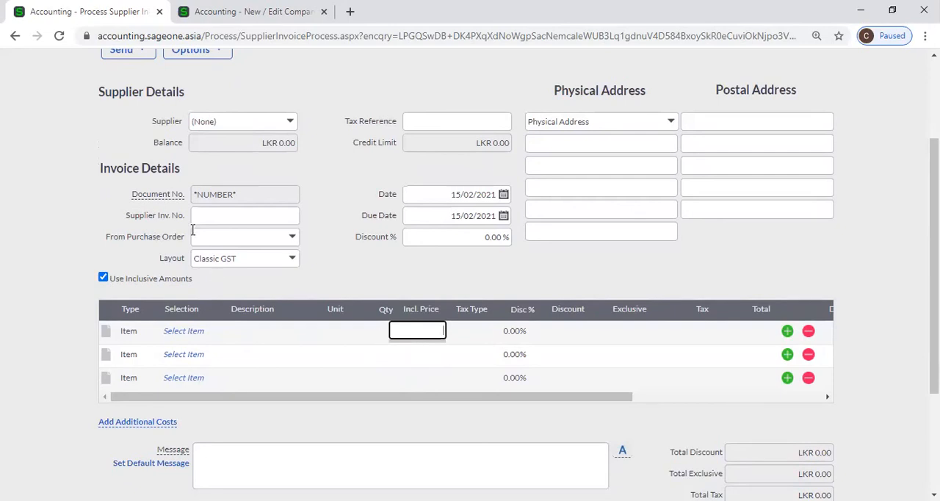
{"action": "scroll", "coordinate": [193, 229], "scroll_direction": "up", "scroll_amount": 2}
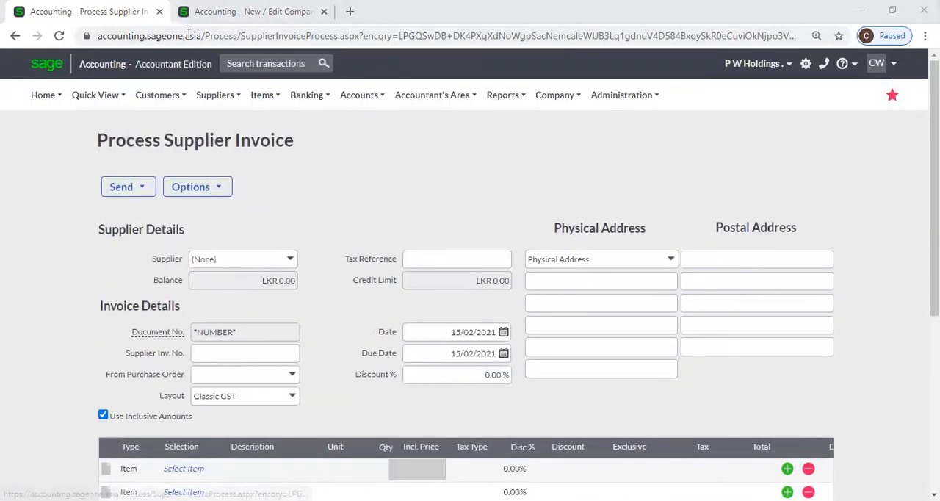
Review the Customer and Supplier Settings options in Company Settings again and return to the supplier invoice.
{"action": "key", "text": "ctrl+Tab"}
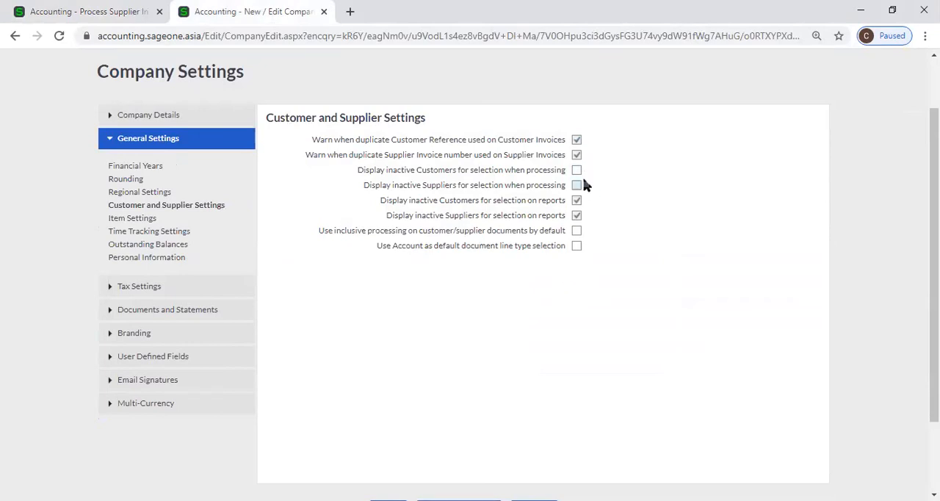
{"action": "scroll", "coordinate": [582, 185], "scroll_direction": "down", "scroll_amount": 1}
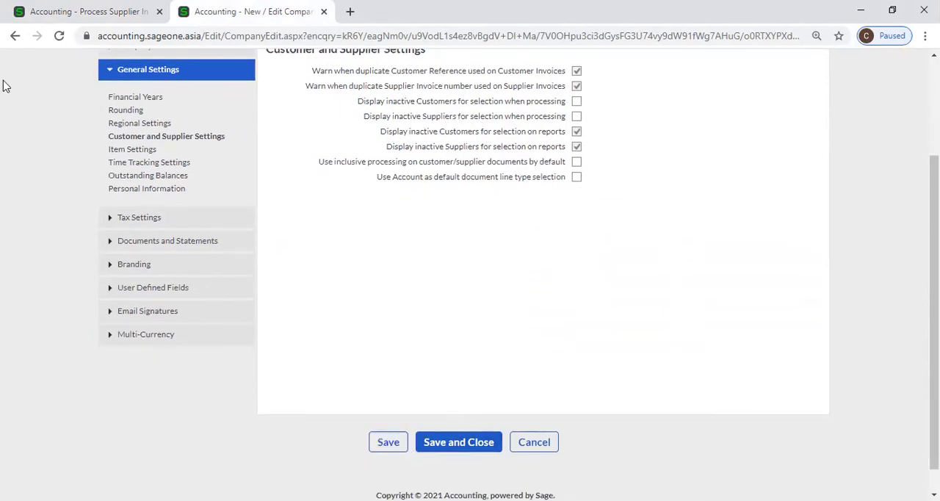
{"action": "left_click", "coordinate": [62, 8]}
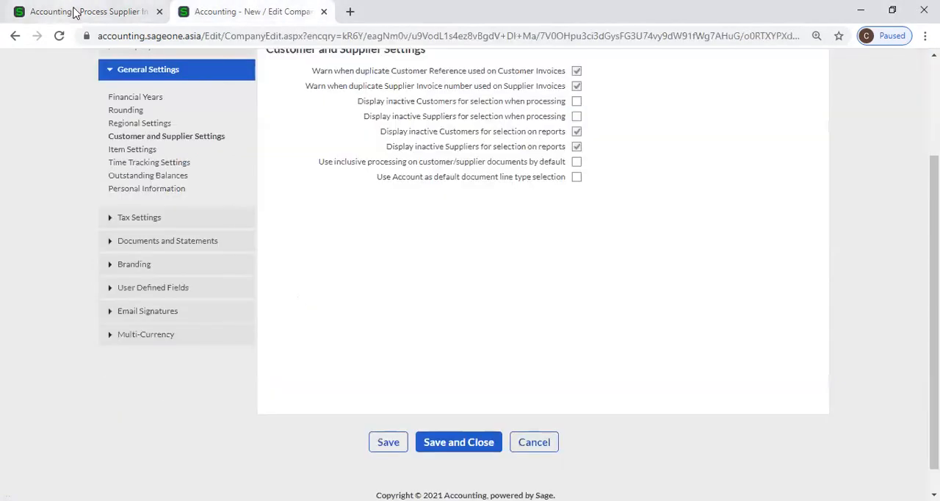
{"action": "left_click", "coordinate": [74, 9]}
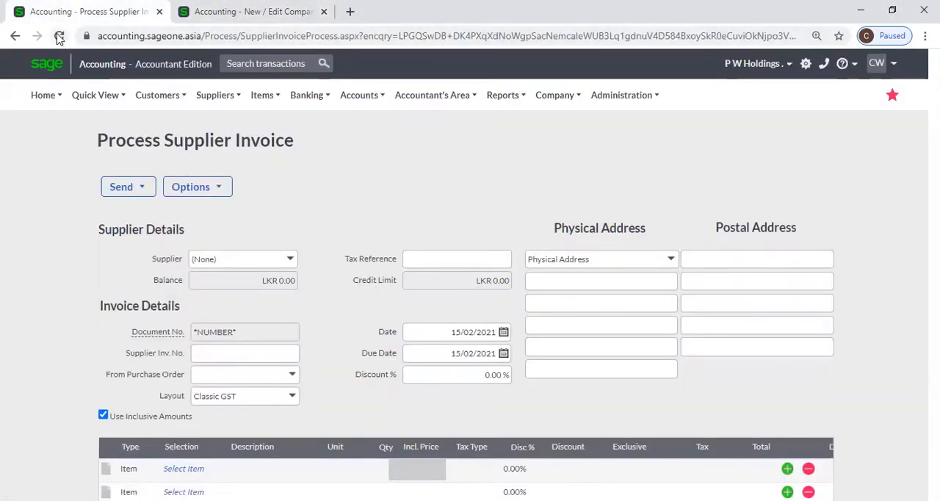